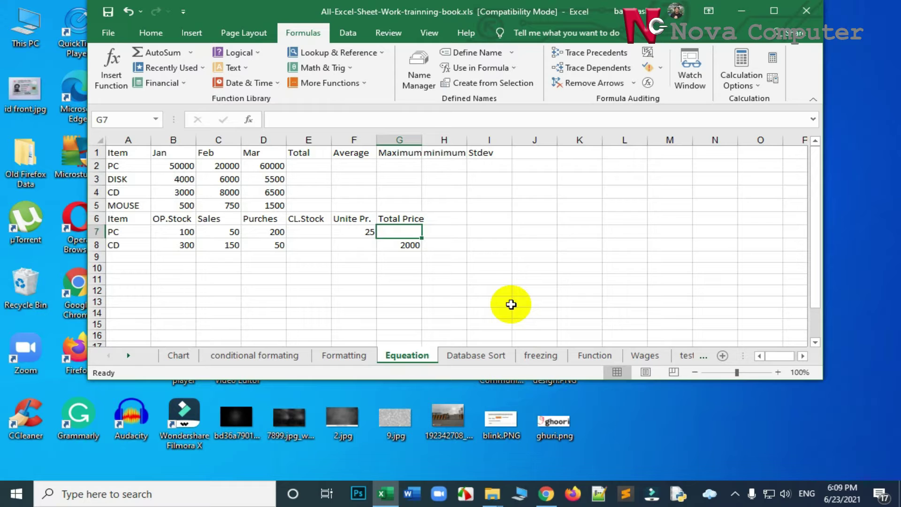
Examine the Jan and Mar columns, the PC row and the B2:D9 block by selecting each in turn.
click(177, 137)
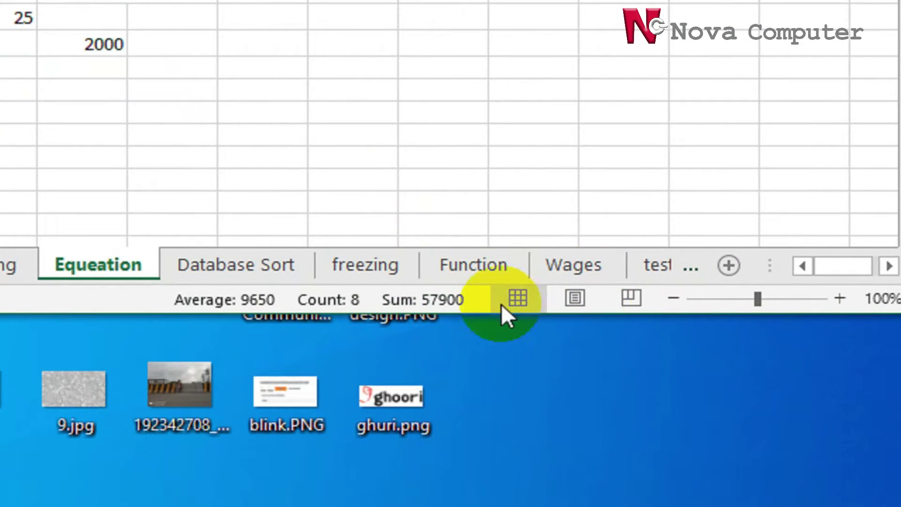
mouse_move(265, 310)
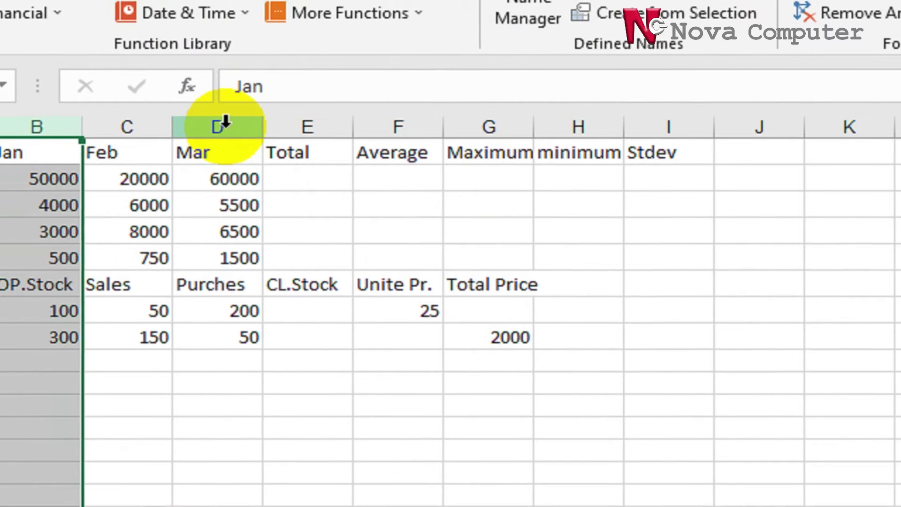
click(226, 123)
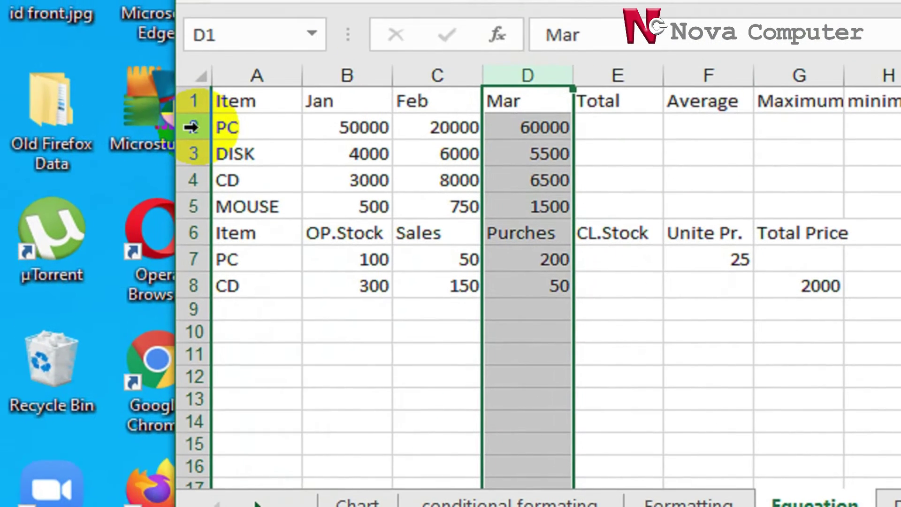
click(191, 127)
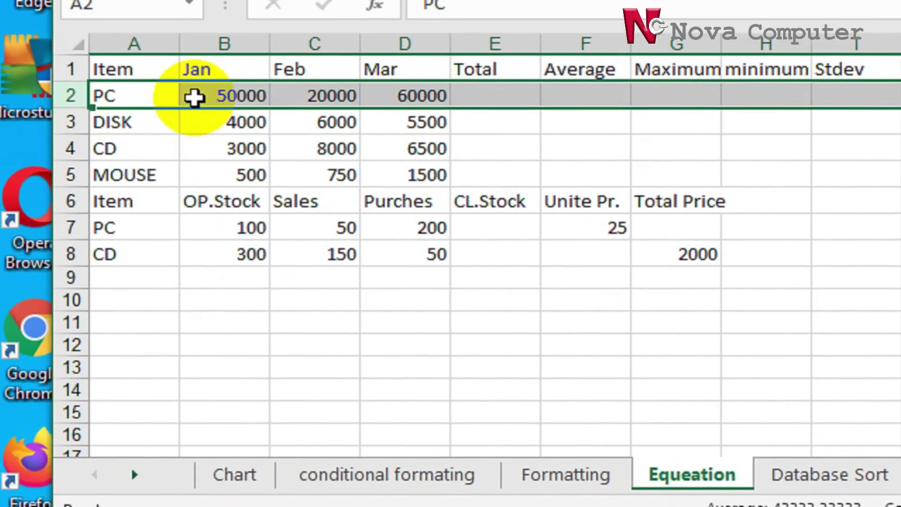
click(111, 32)
drag(237, 282, 441, 308)
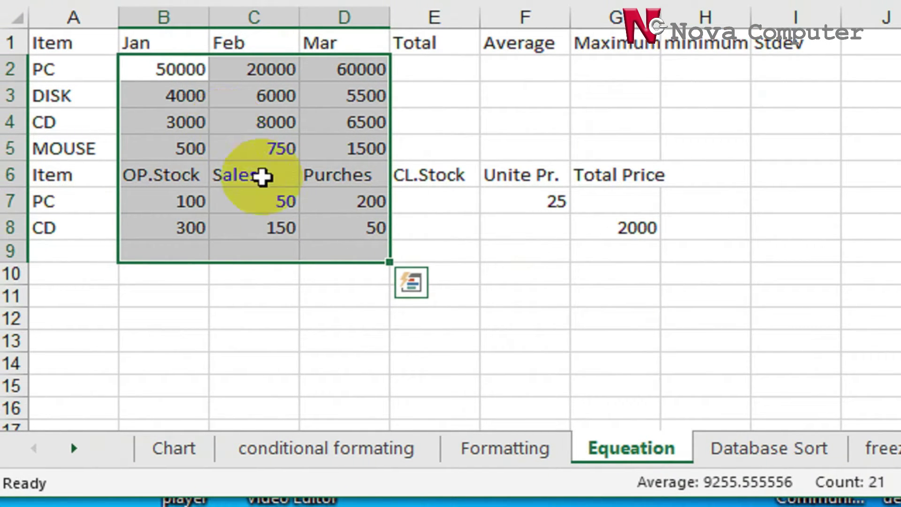
click(266, 182)
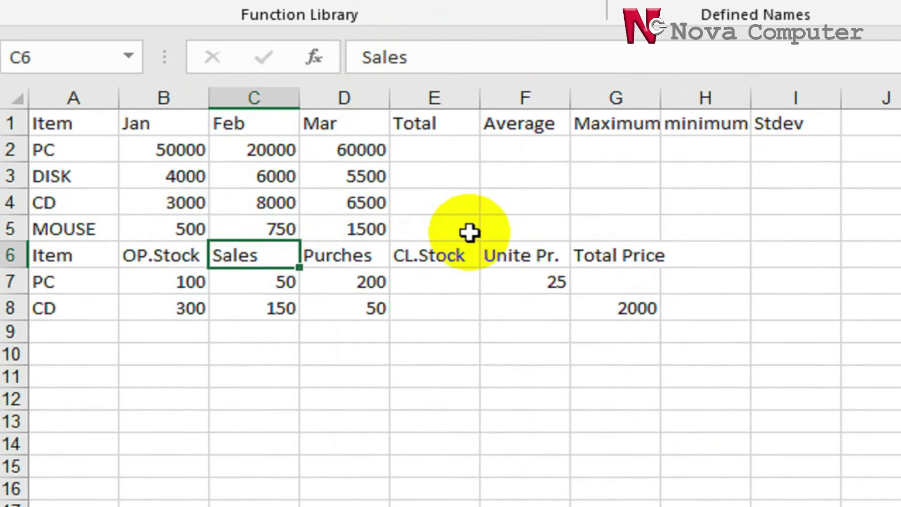
Enter the formula =SUM(B2:D5) in cell E9 to total the January to March figures, and highlight the summed range.
click(448, 337)
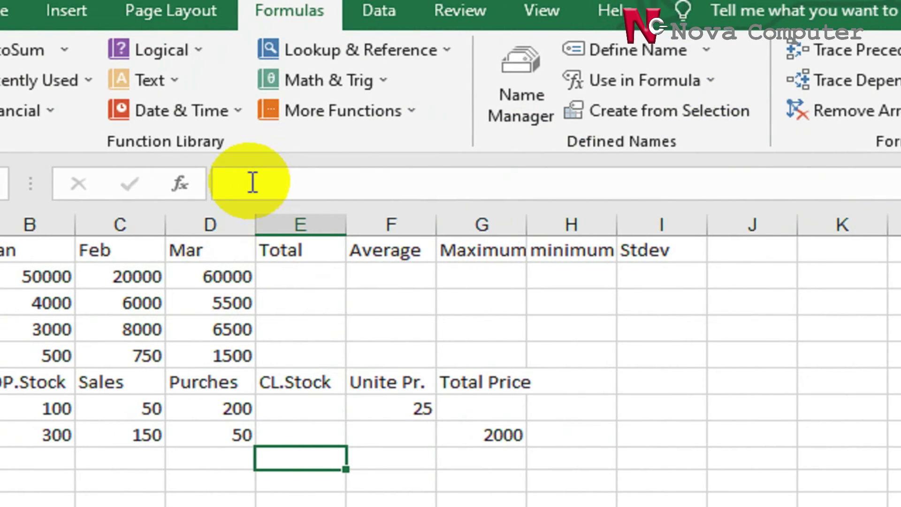
click(252, 182)
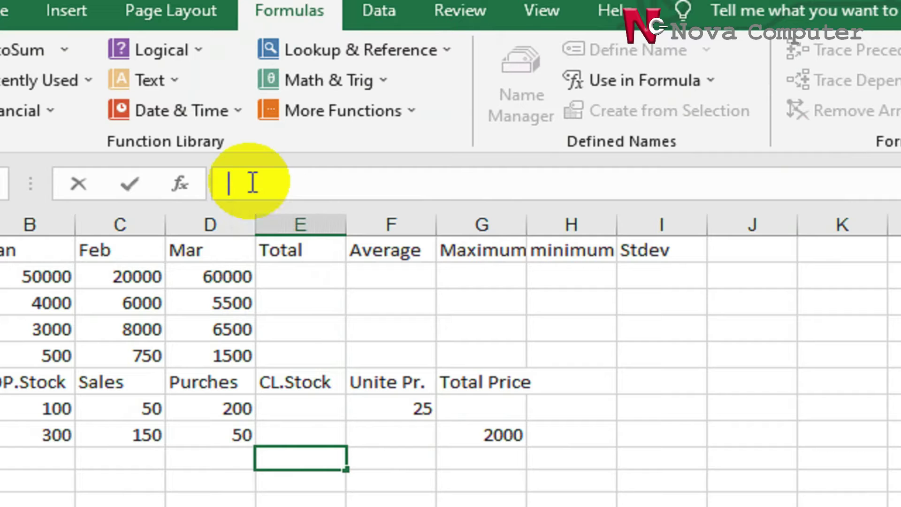
text(=su)
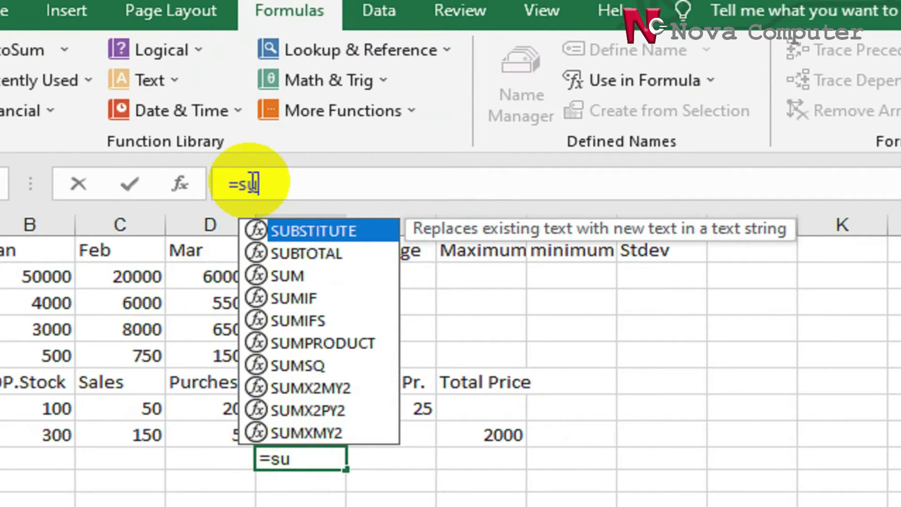
text(m()
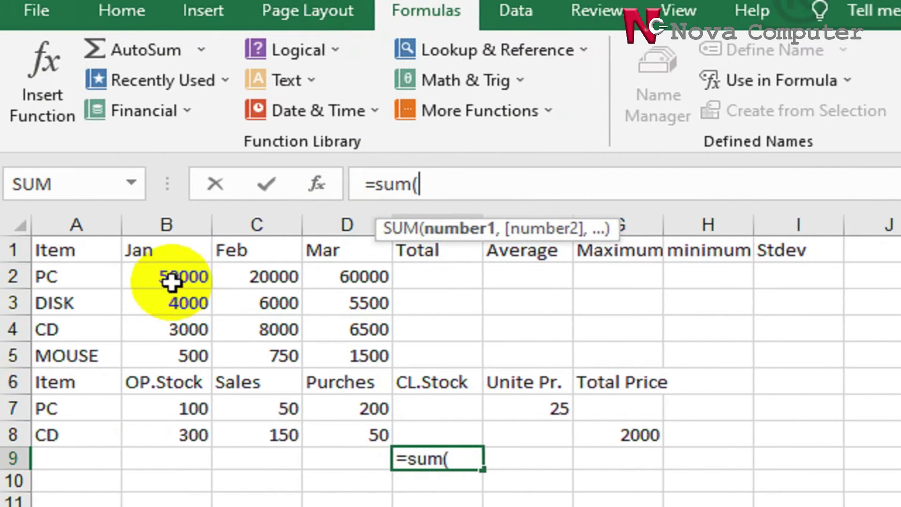
click(226, 276)
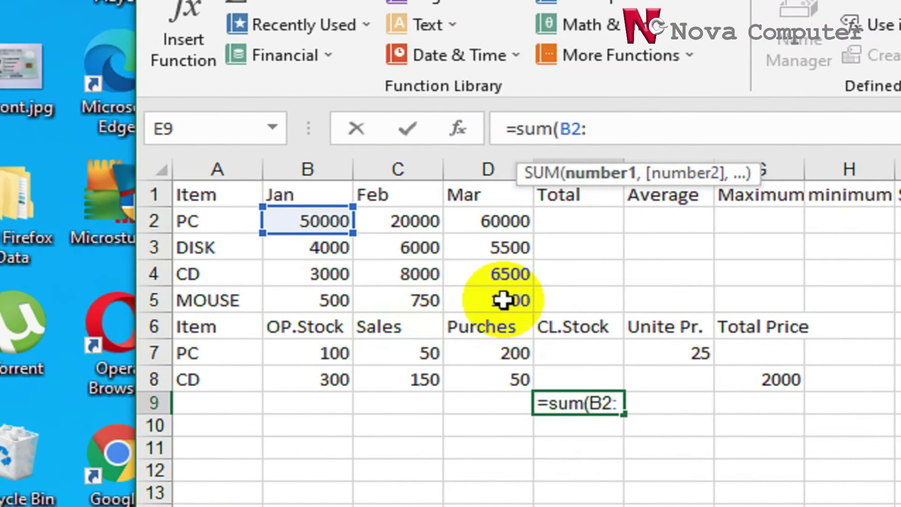
click(503, 300)
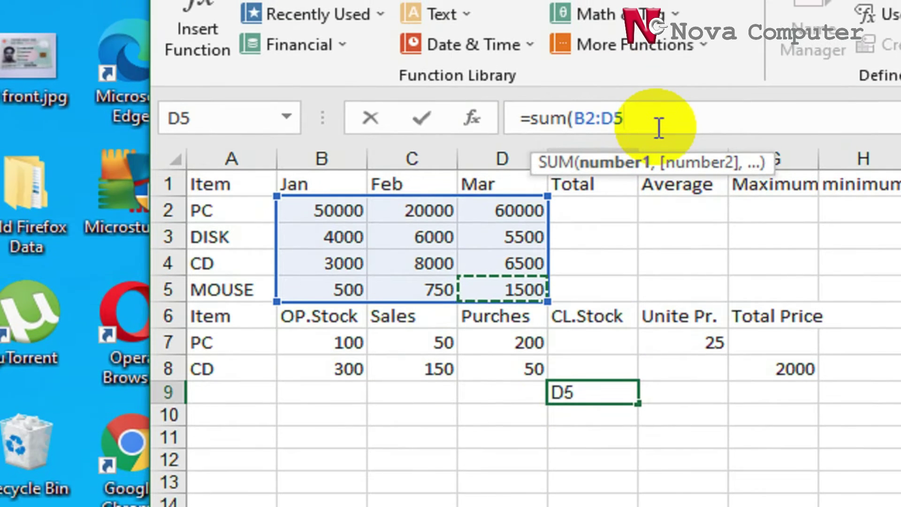
click(659, 128)
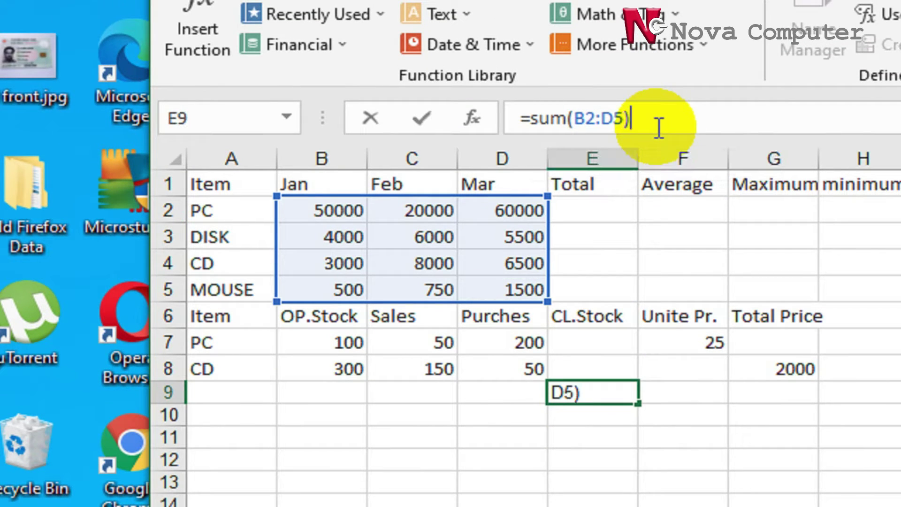
key(Return)
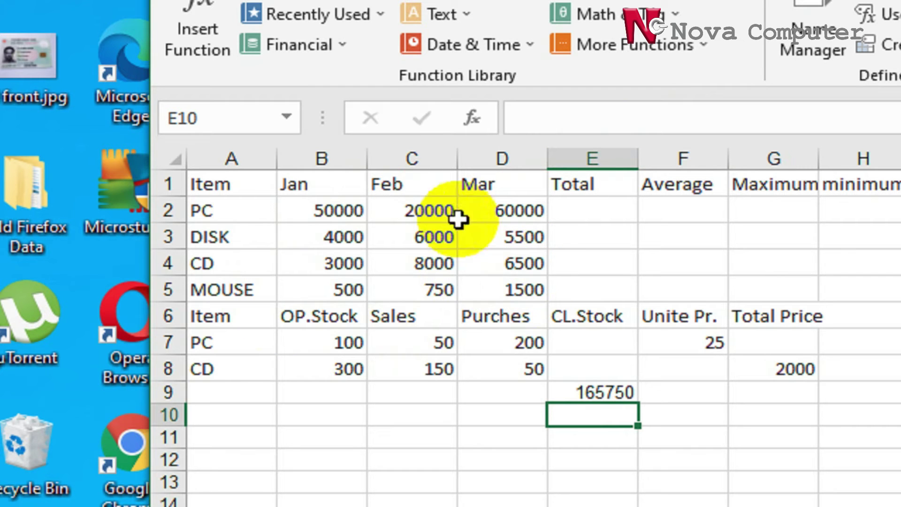
drag(323, 217, 462, 291)
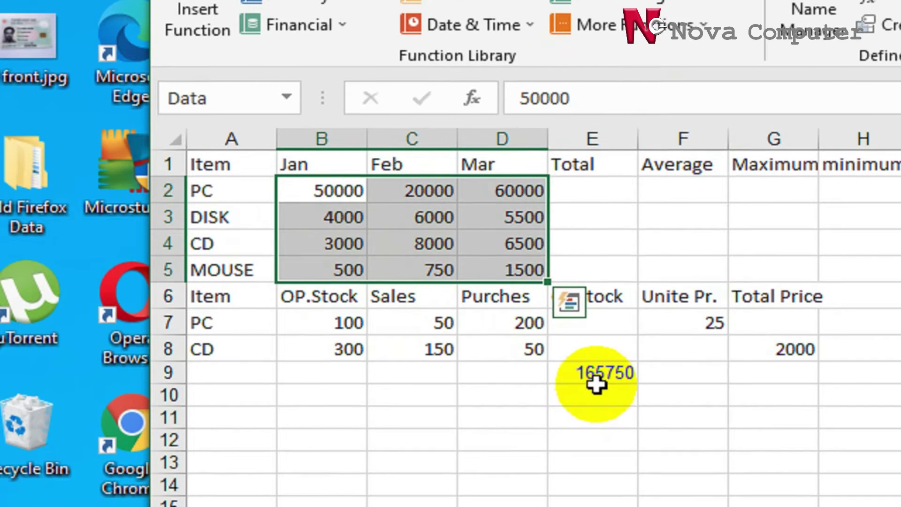
Change the function in cell E9 to MAX, keeping the range B2:D5, and highlight the source figures for comparison.
click(596, 398)
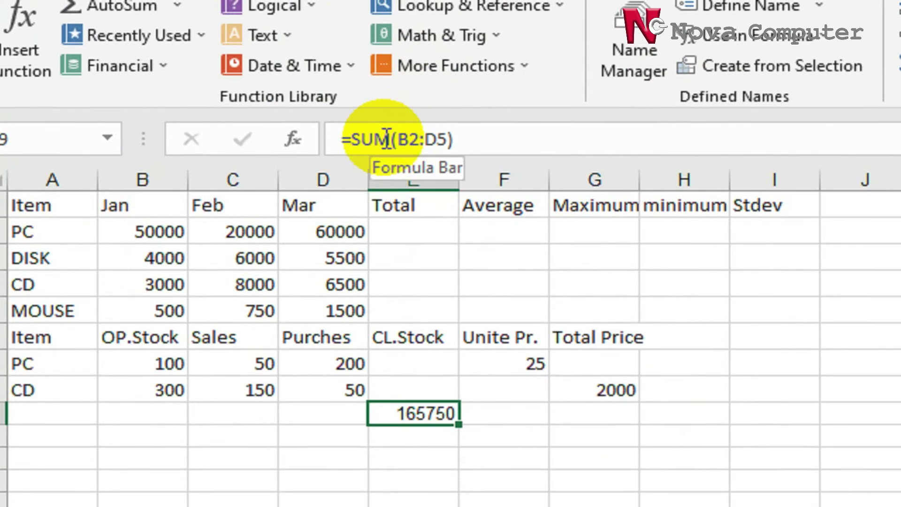
click(433, 140)
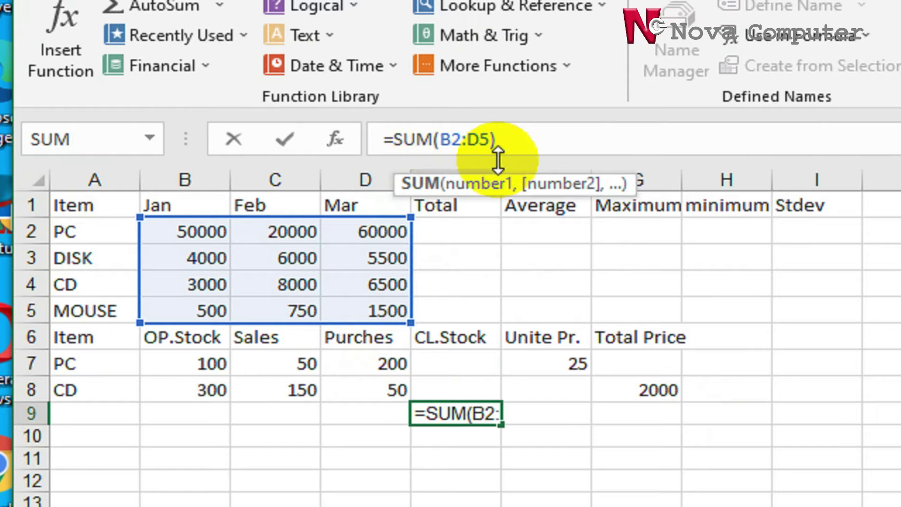
key(BackSpace)
key(BackSpace)
key(BackSpace)
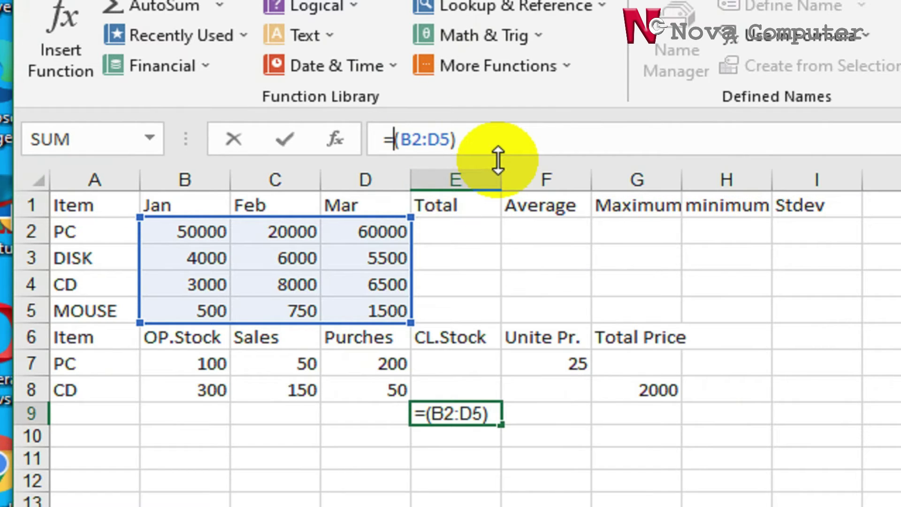
text(MA)
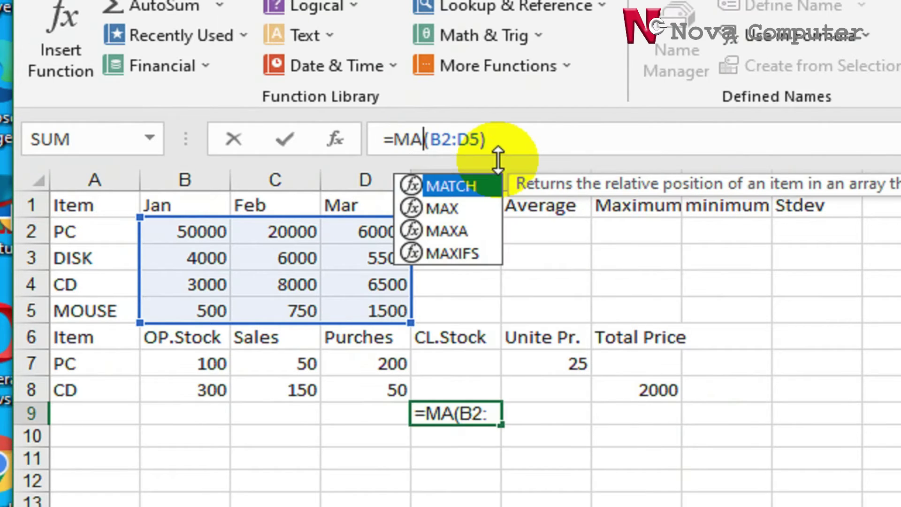
text(X)
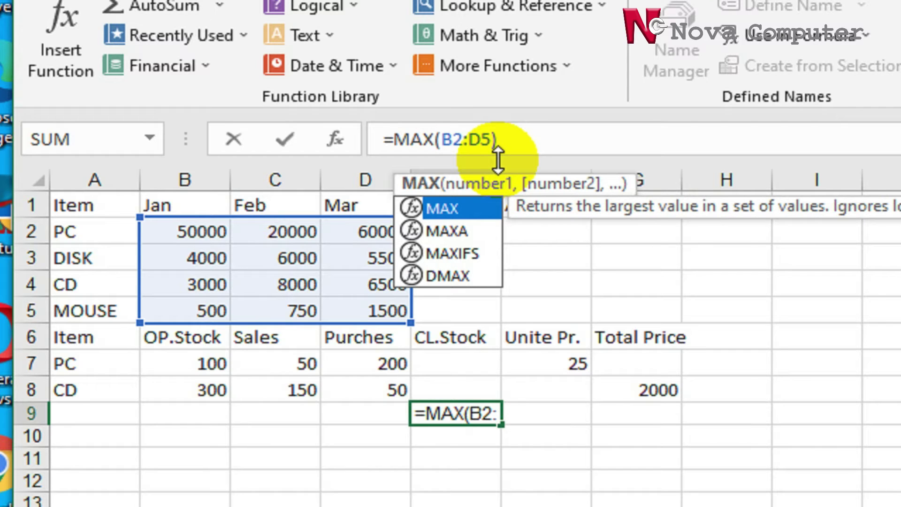
key(Right)
key(Right)
key(Right)
key(Right)
key(Right)
key(Right)
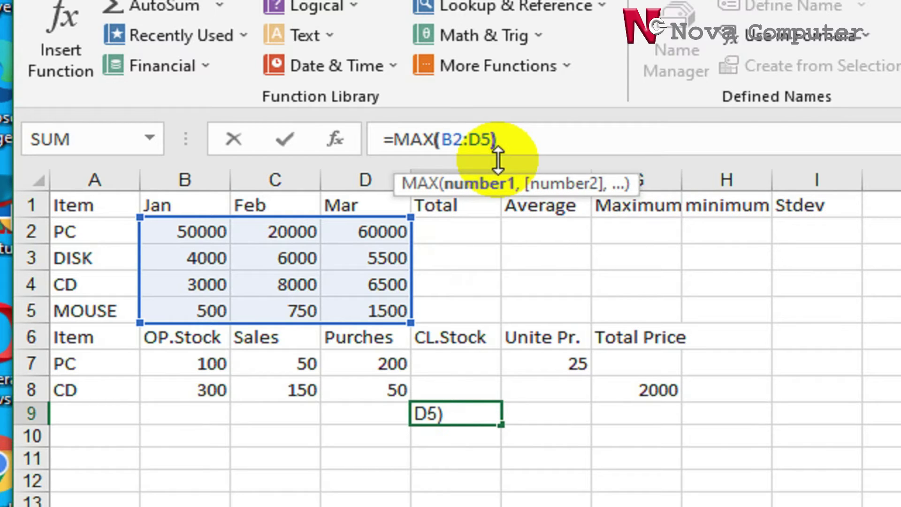
key(Return)
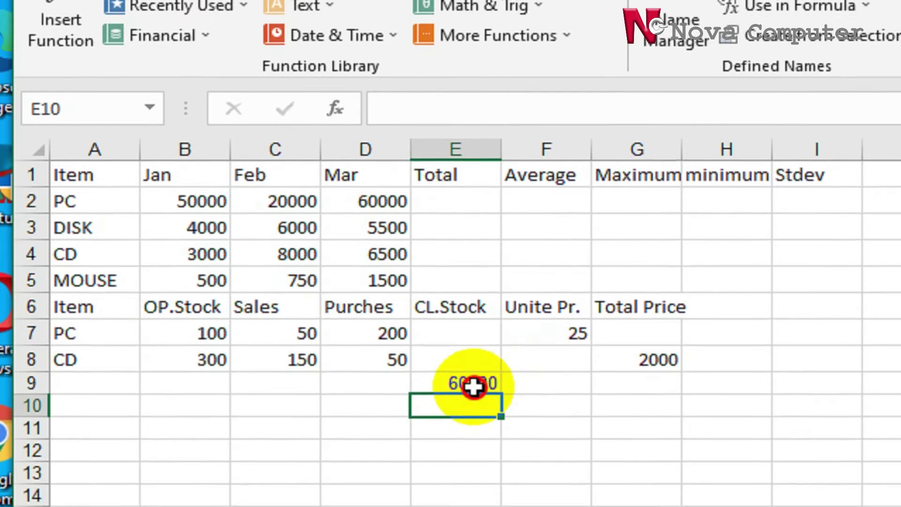
click(472, 413)
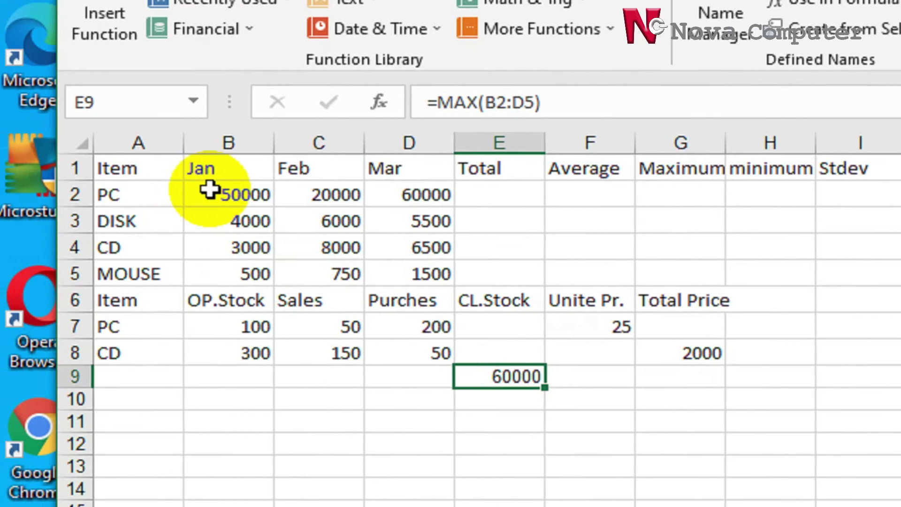
drag(210, 190, 419, 277)
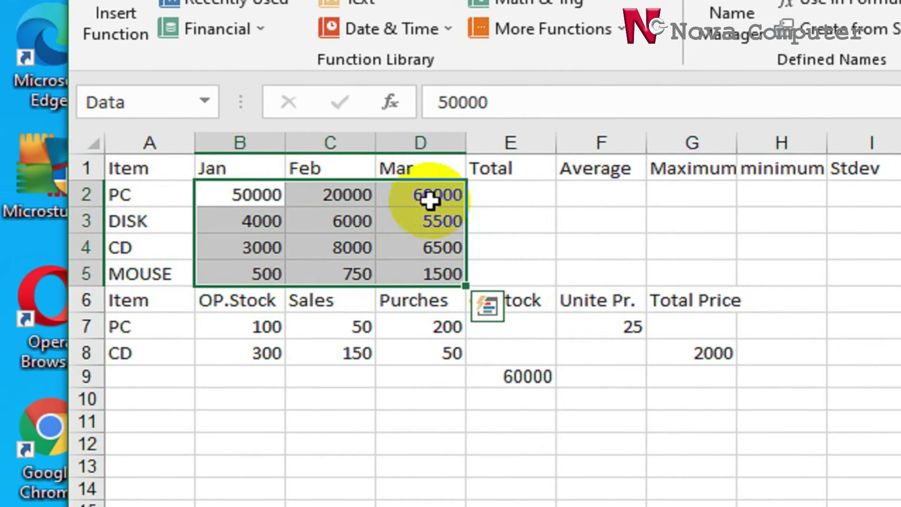
Change the function in cell E9 to MIN, keeping the range B2:D5, and check the result against the source figures.
click(513, 374)
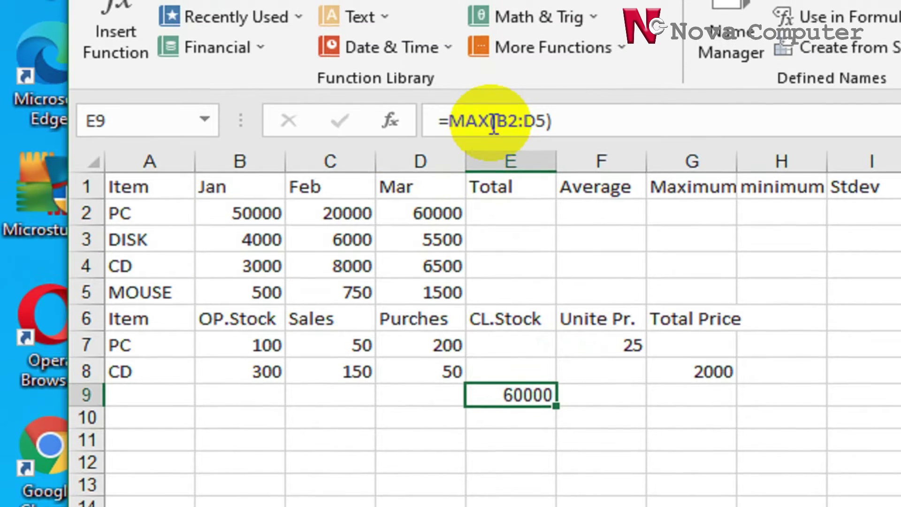
click(491, 102)
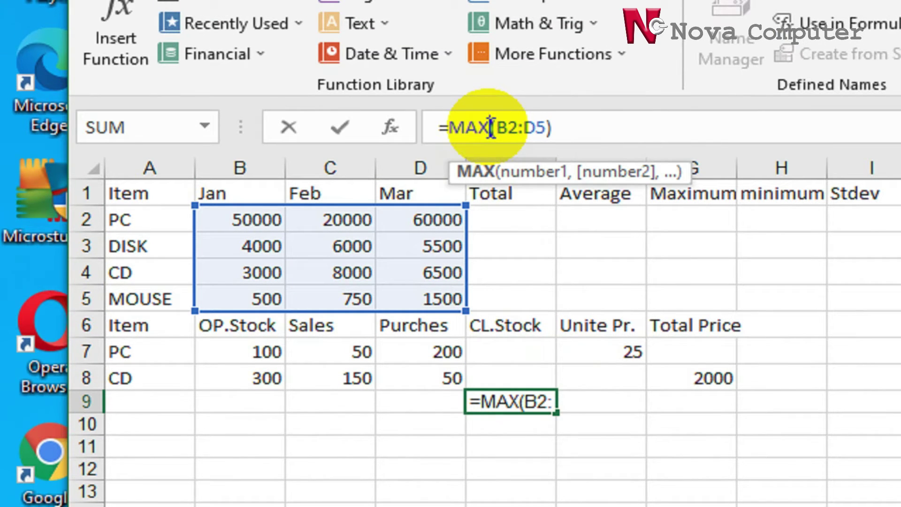
key(BackSpace)
key(BackSpace)
key(BackSpace)
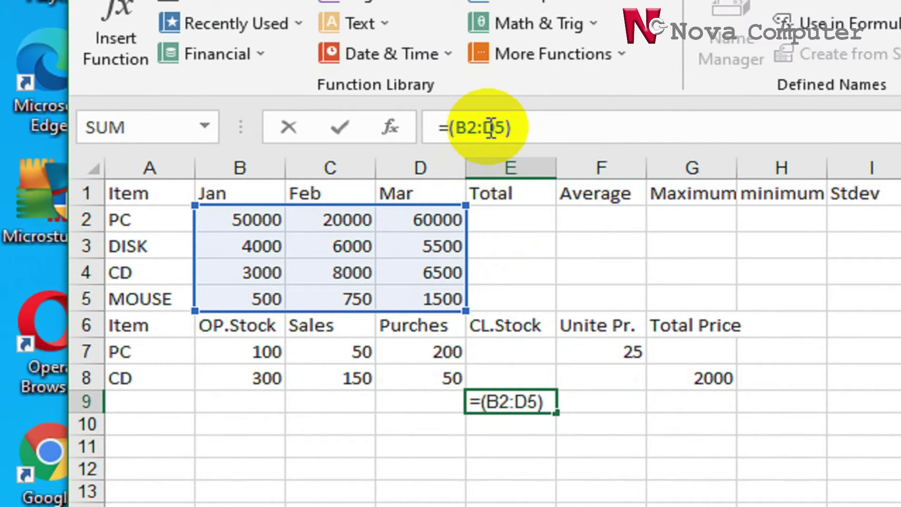
text(MIN)
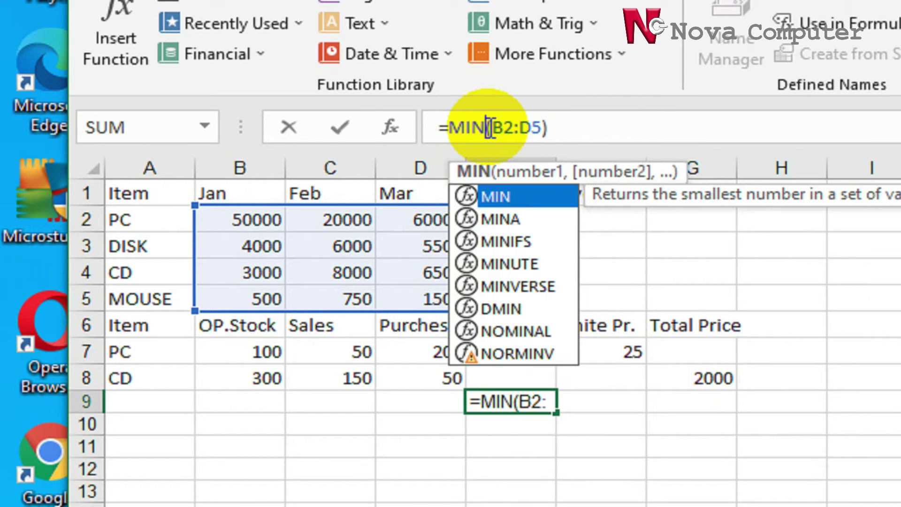
key(Right)
key(Right)
key(Right)
key(Right)
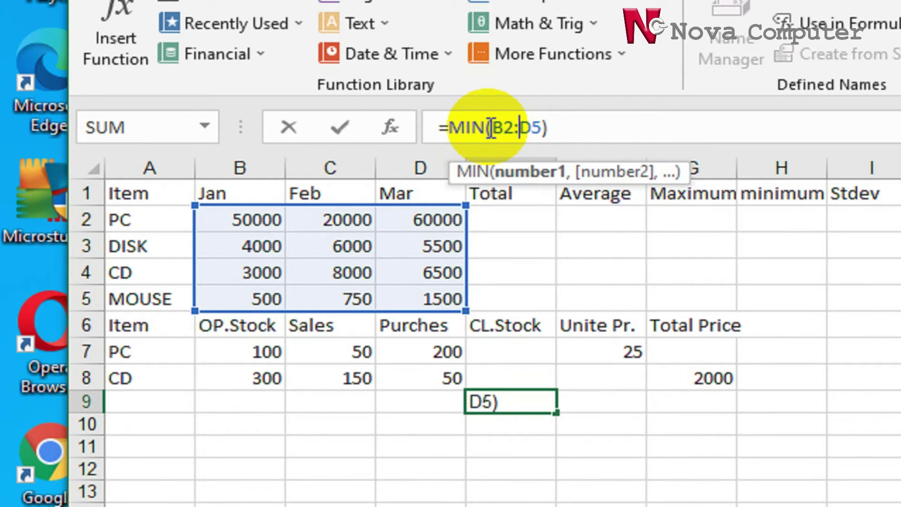
key(Return)
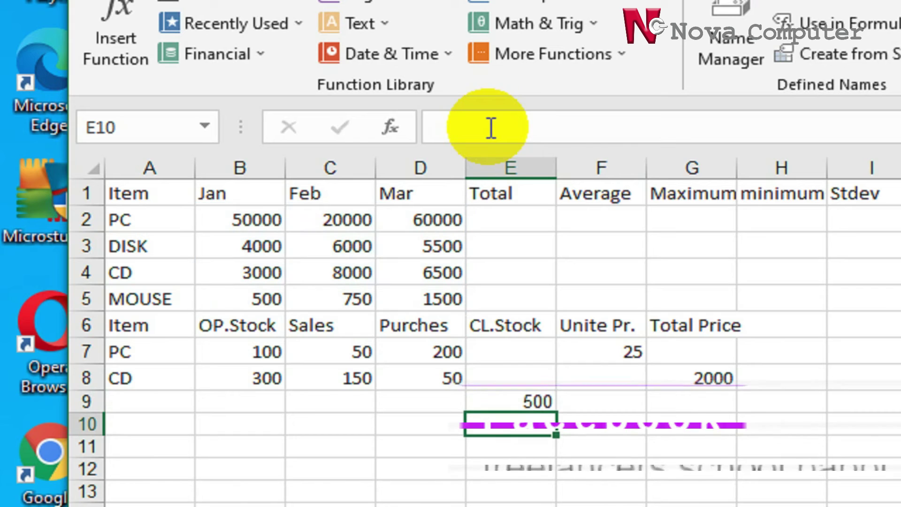
drag(235, 223, 441, 298)
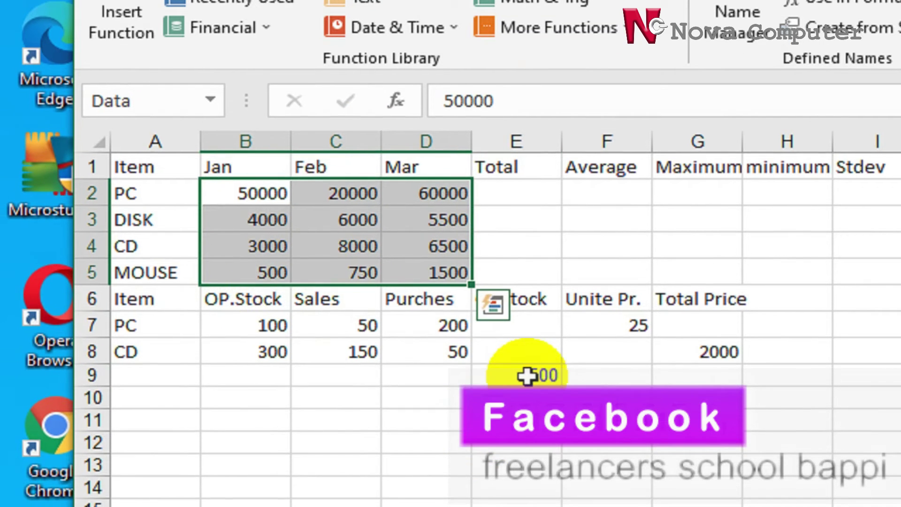
click(527, 404)
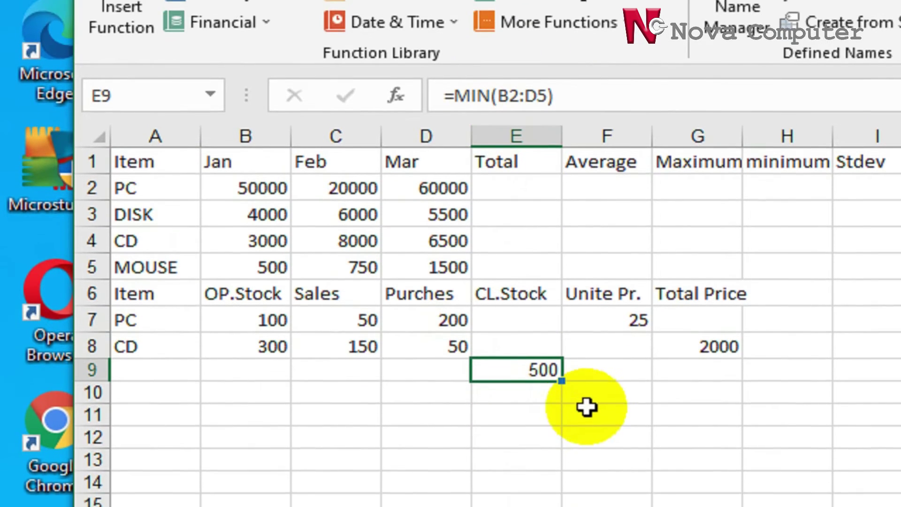
click(606, 355)
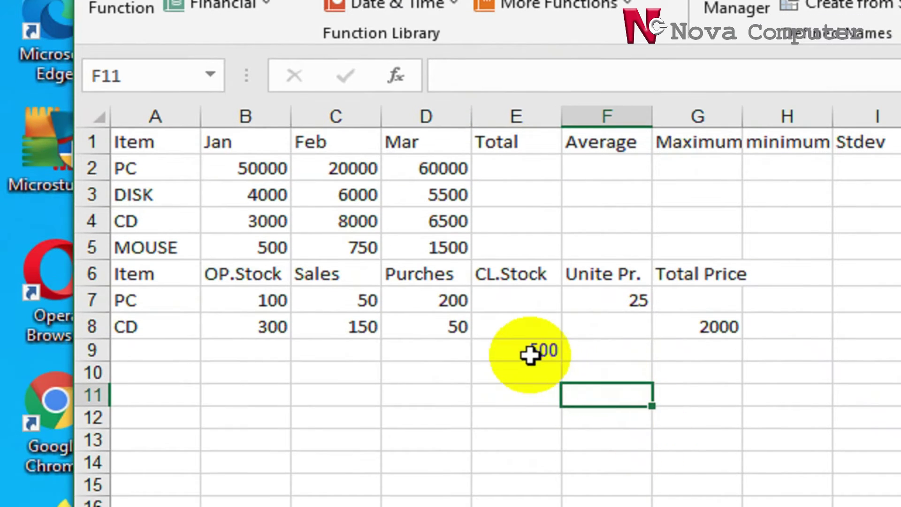
Clear the MIN formula from cell E9 and select an empty cell below it.
click(530, 355)
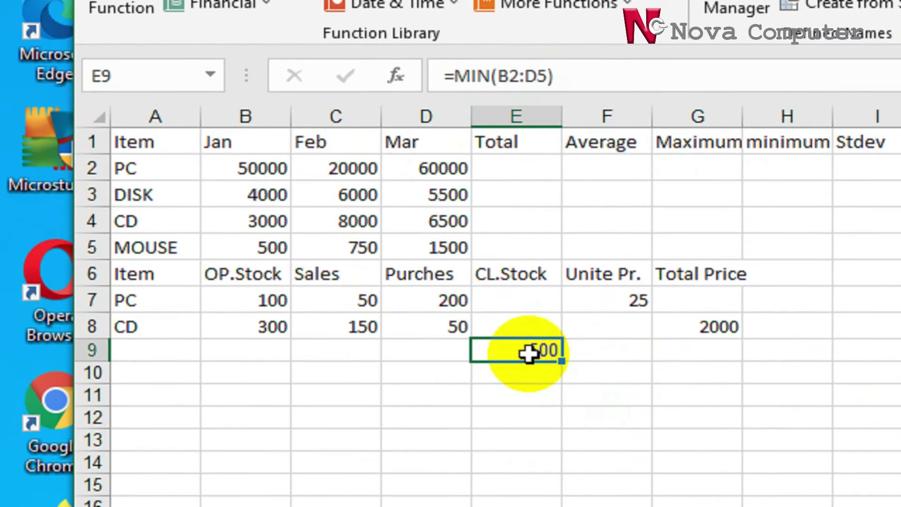
key(Delete)
click(536, 418)
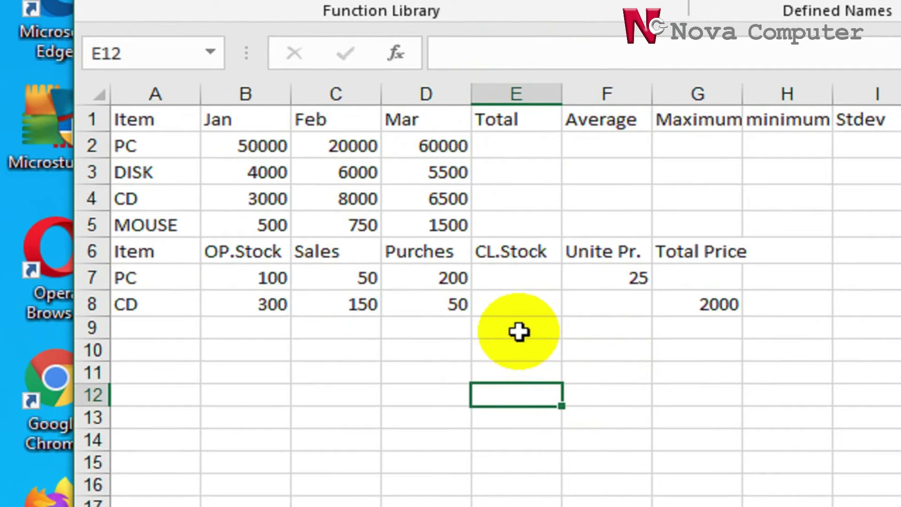
Select the January to March figures in B2:D5 and try to define the name data for that range.
click(521, 350)
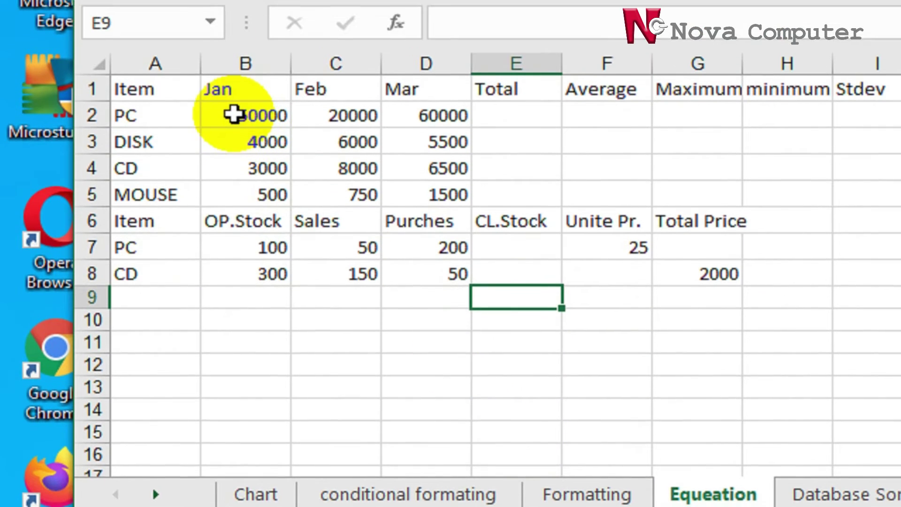
drag(240, 94, 437, 194)
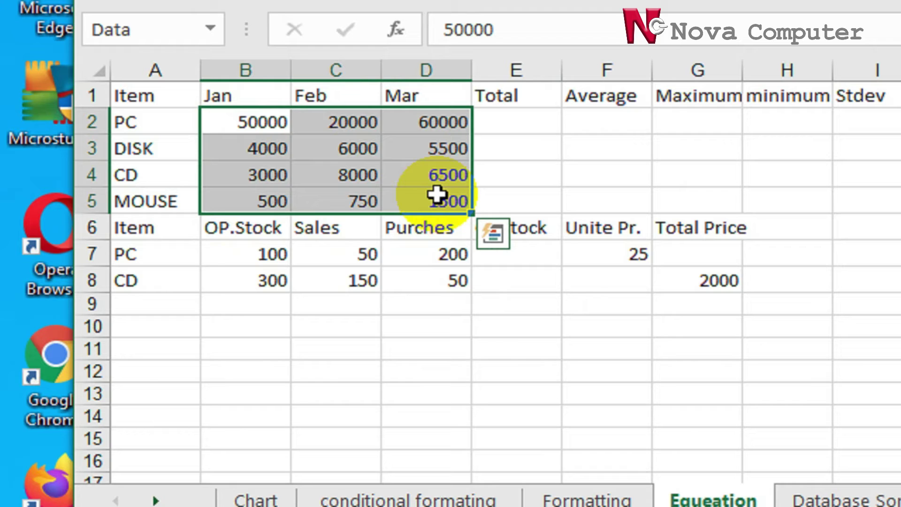
right_click(423, 148)
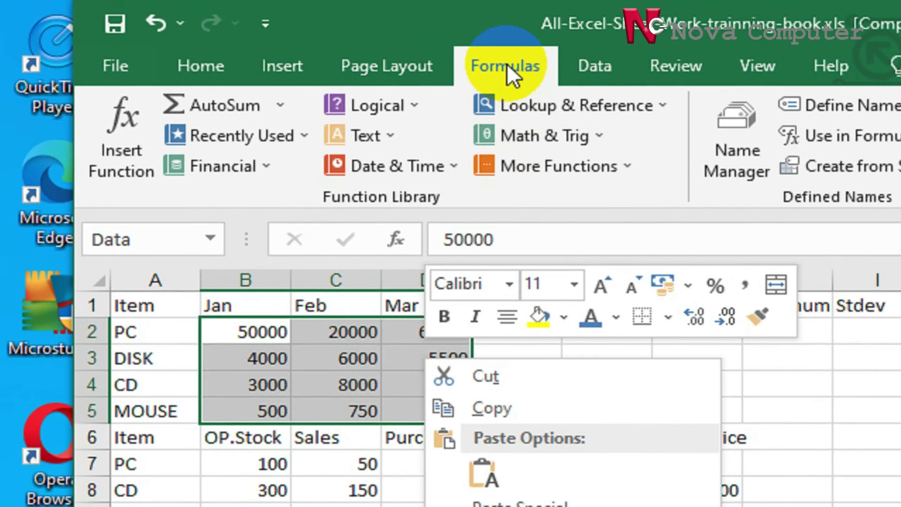
click(507, 63)
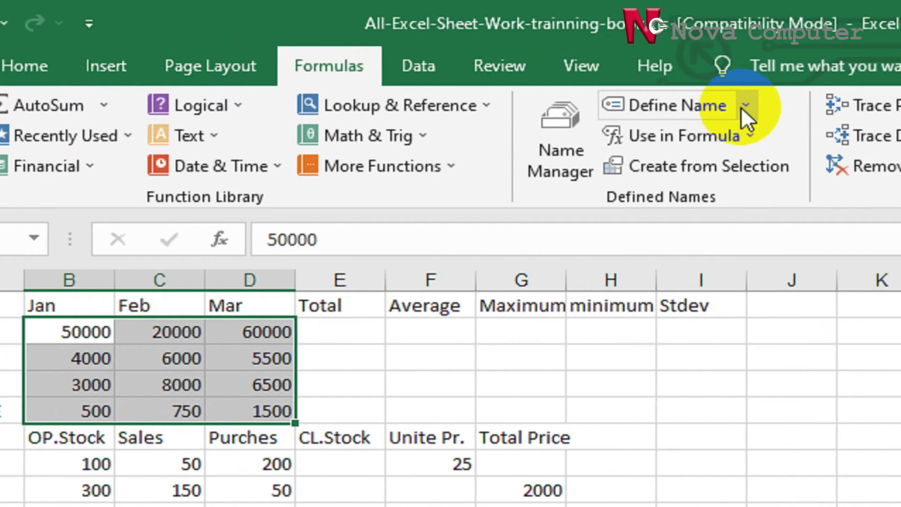
click(698, 113)
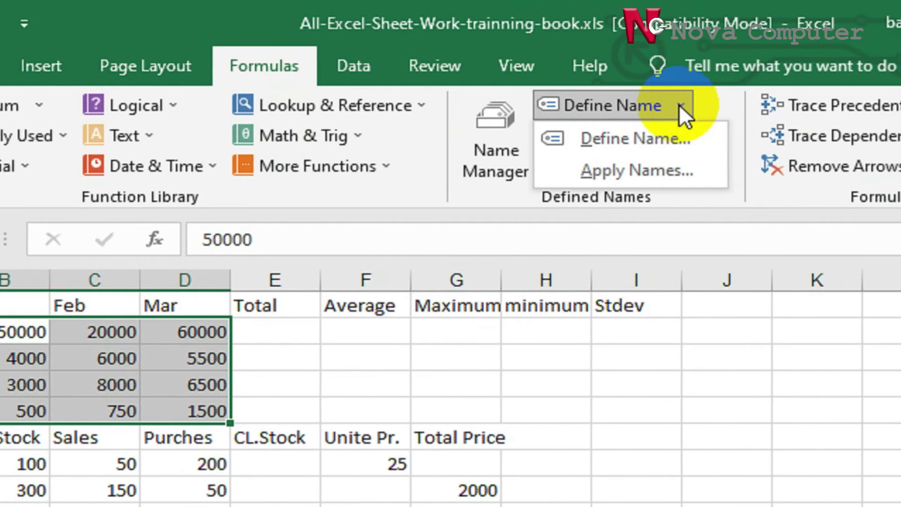
click(650, 136)
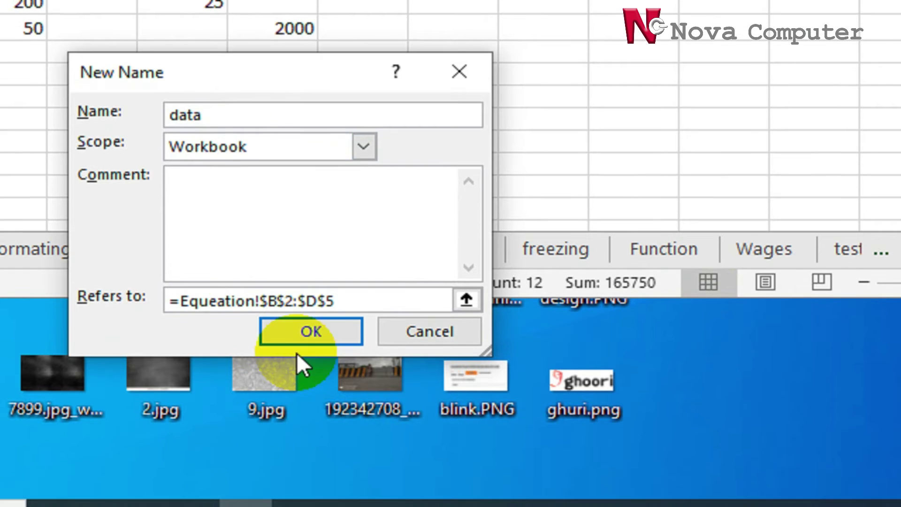
click(305, 353)
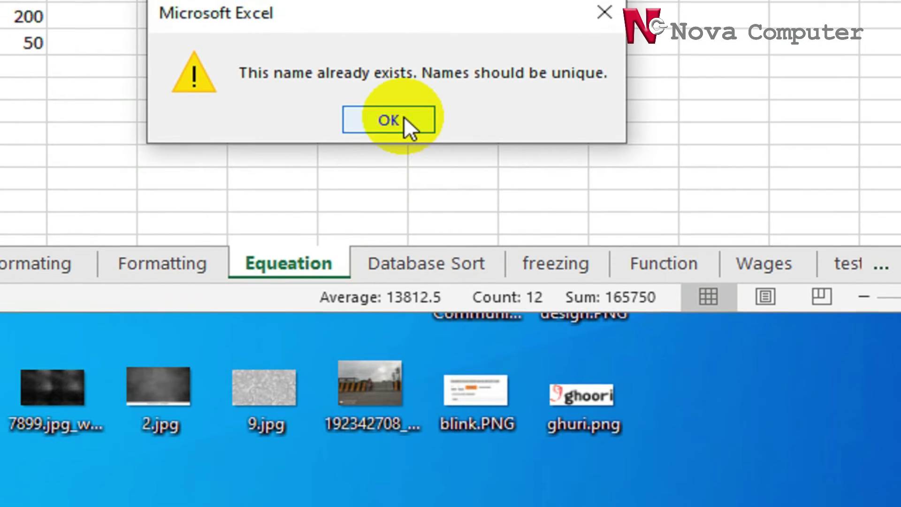
click(406, 110)
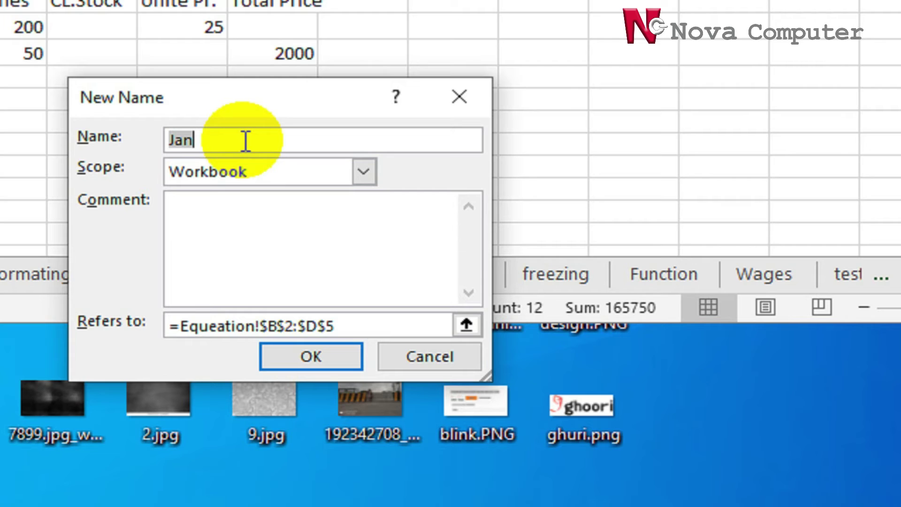
Define the workbook-scope name range1 for the range B2:D5 on the Equeation sheet, and deselect the range.
text(data)
key(BackSpace)
key(BackSpace)
key(BackSpace)
key(BackSpace)
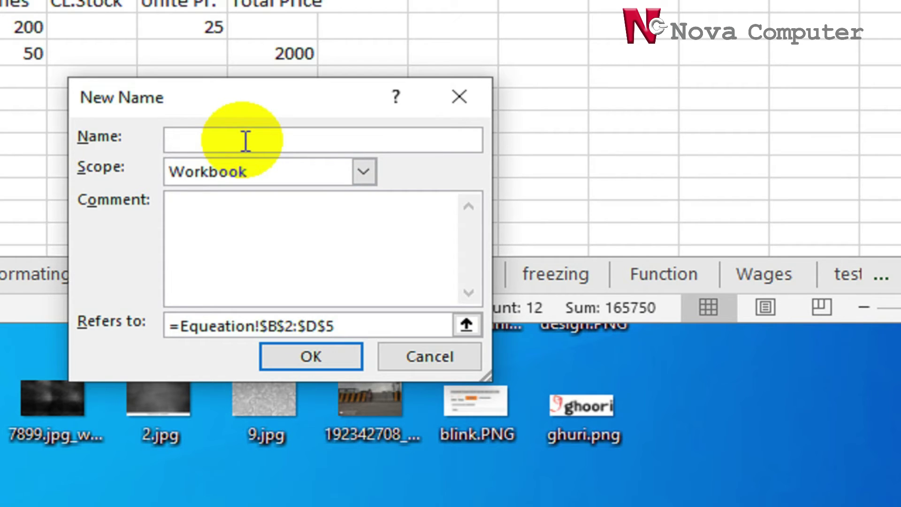
text(range1)
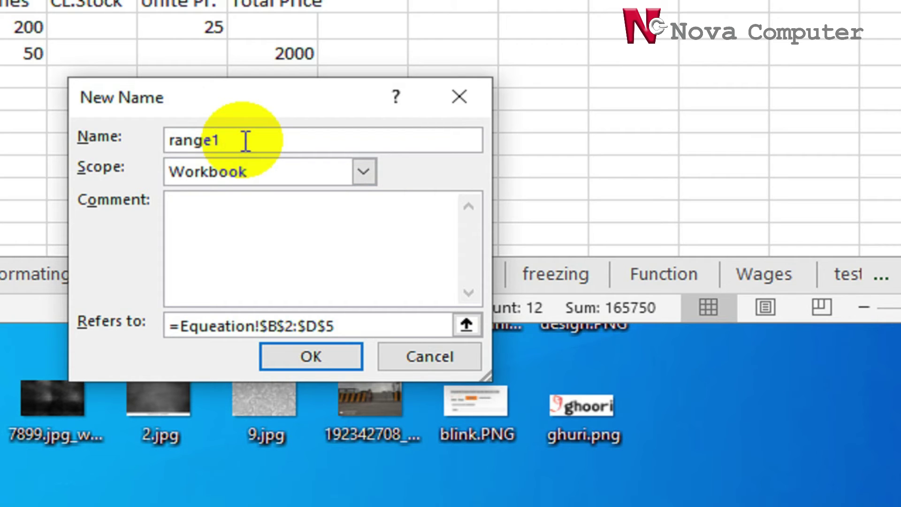
key(Return)
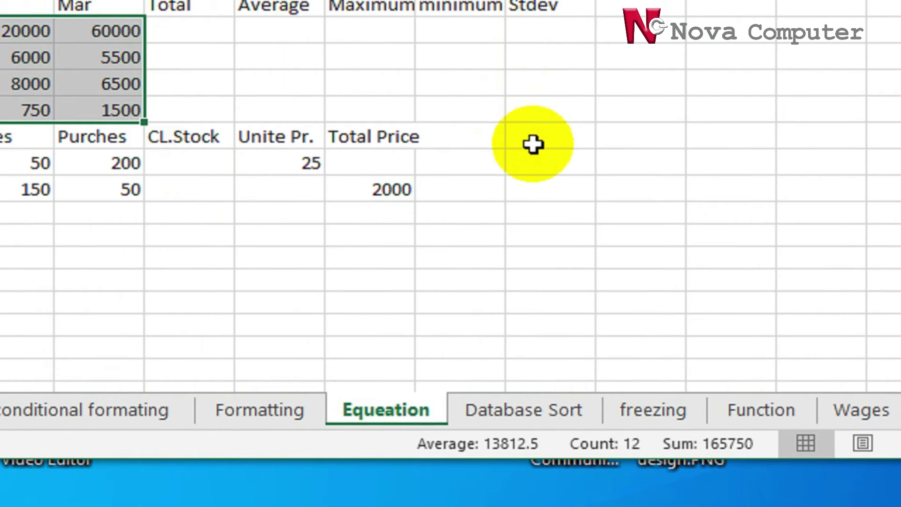
click(532, 143)
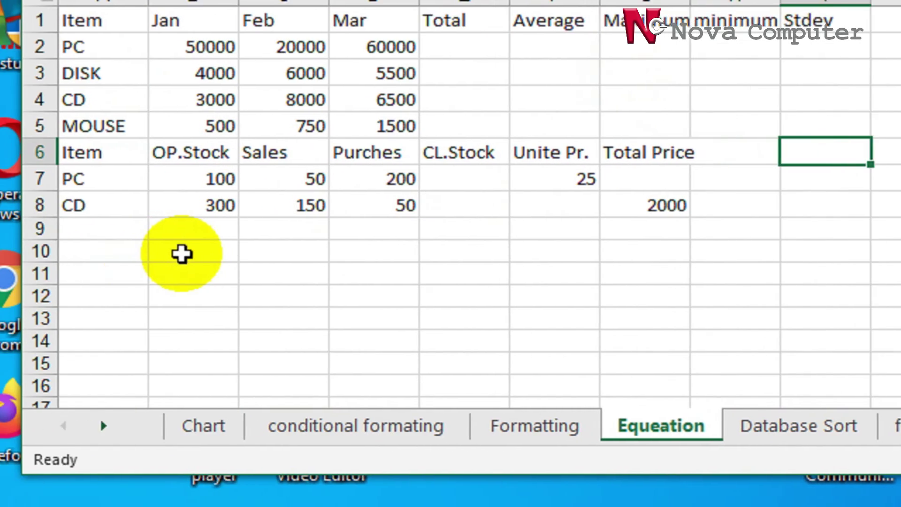
Enter the formula =SUM(range1) in cell B10 and highlight the summed January to March figures.
click(217, 249)
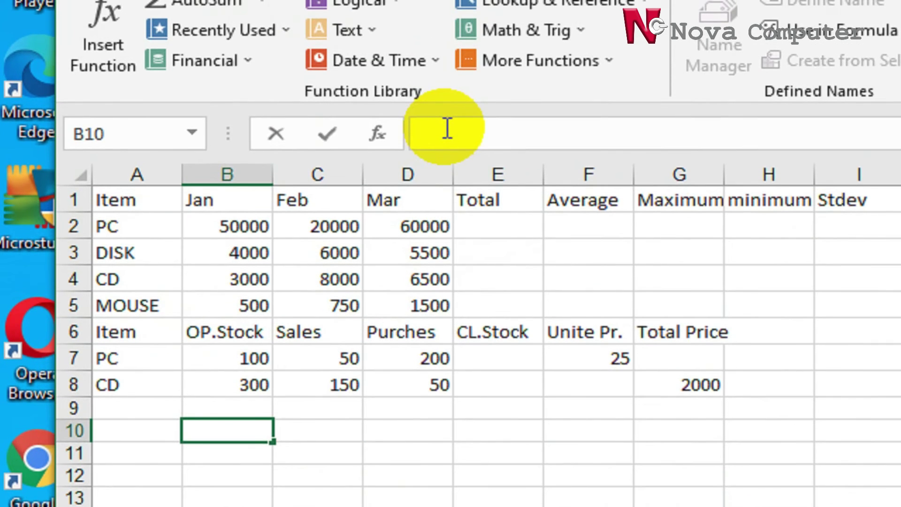
click(447, 129)
text(=)
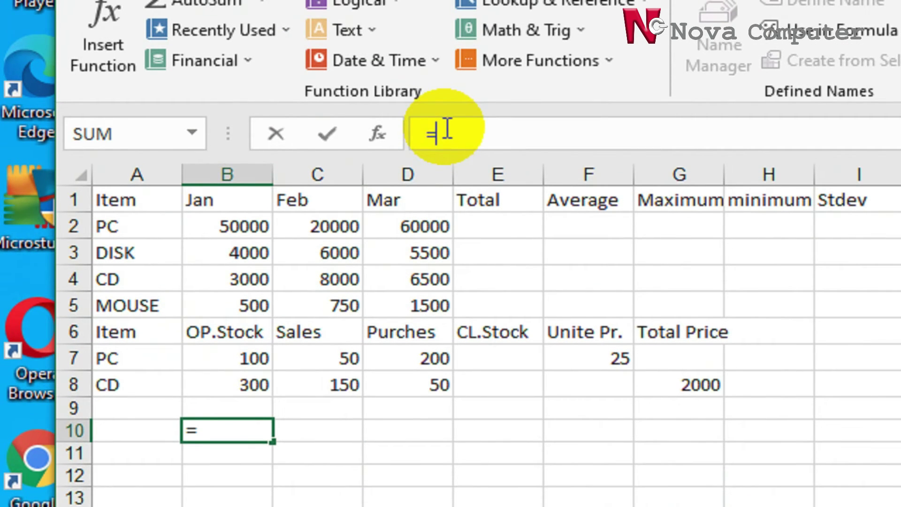
text(su)
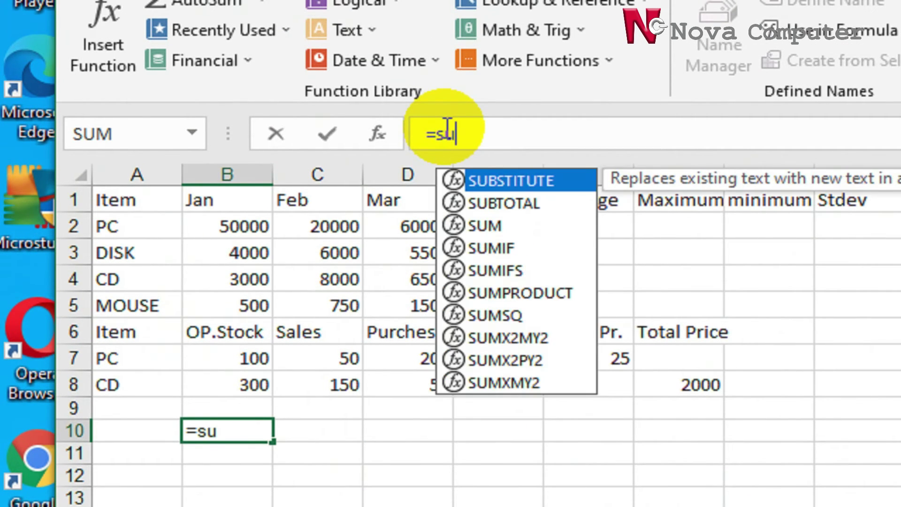
text(m)
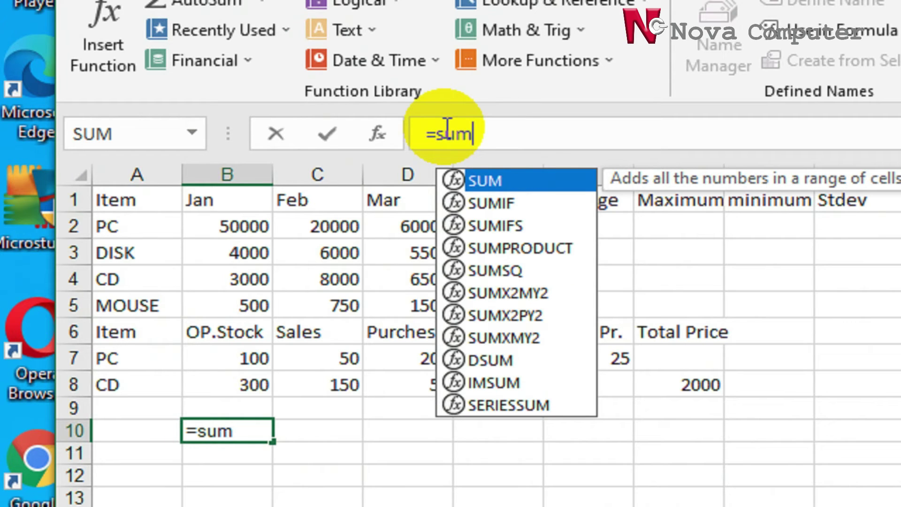
text((r)
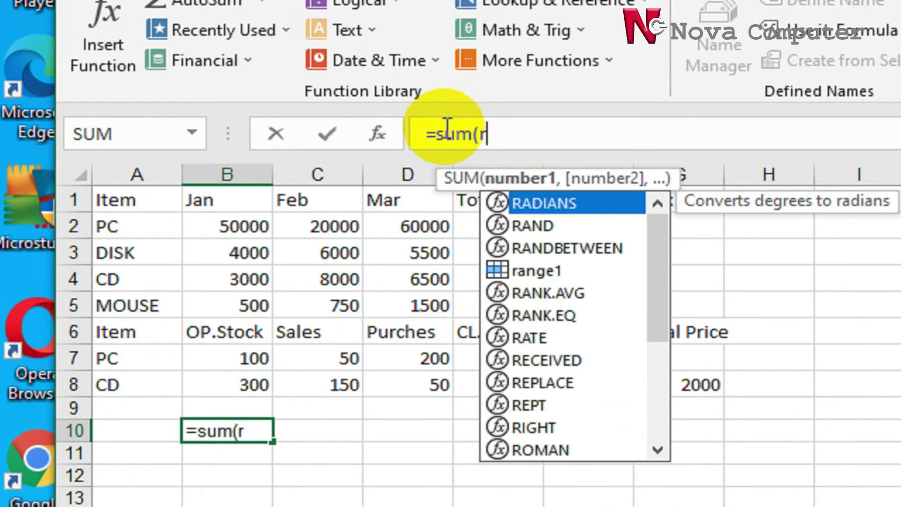
text(ange)
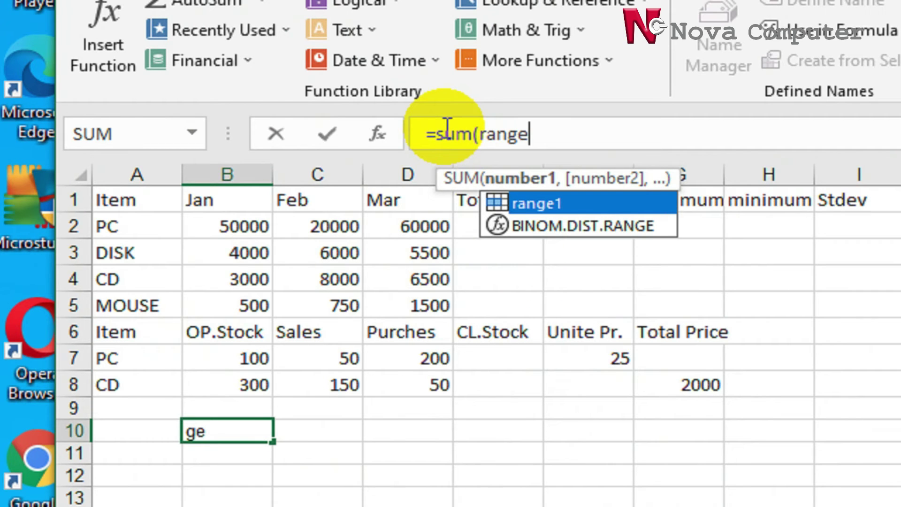
text(1)
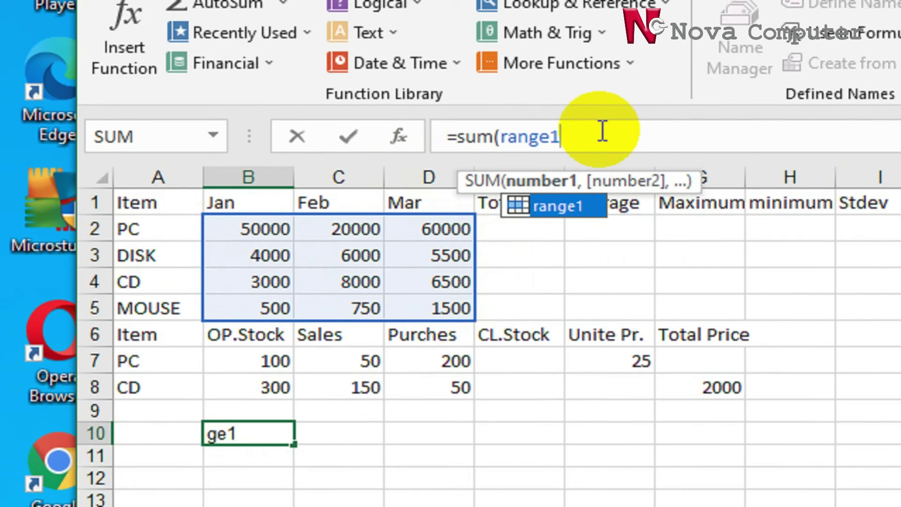
text())
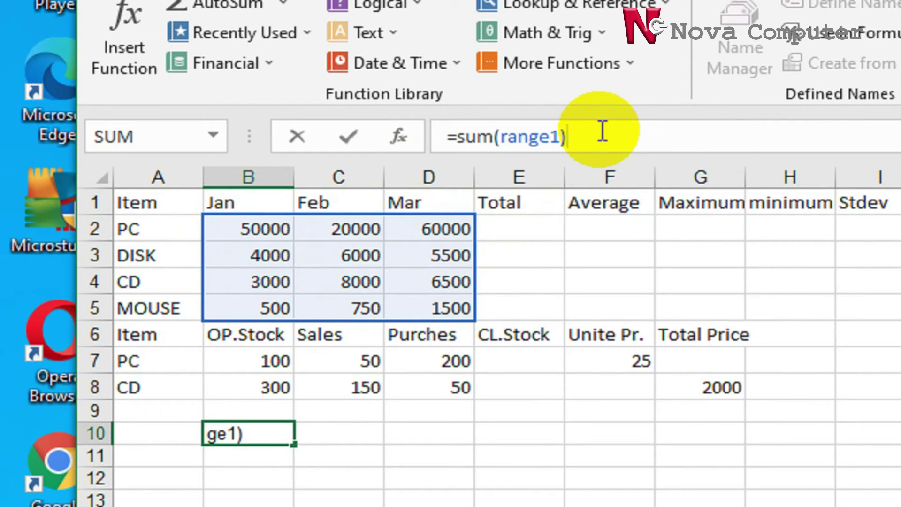
key(Return)
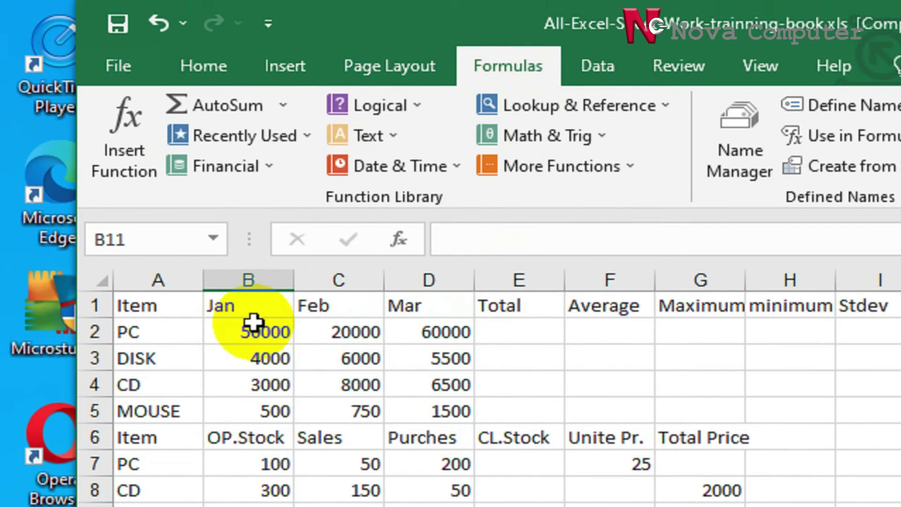
drag(251, 219, 339, 266)
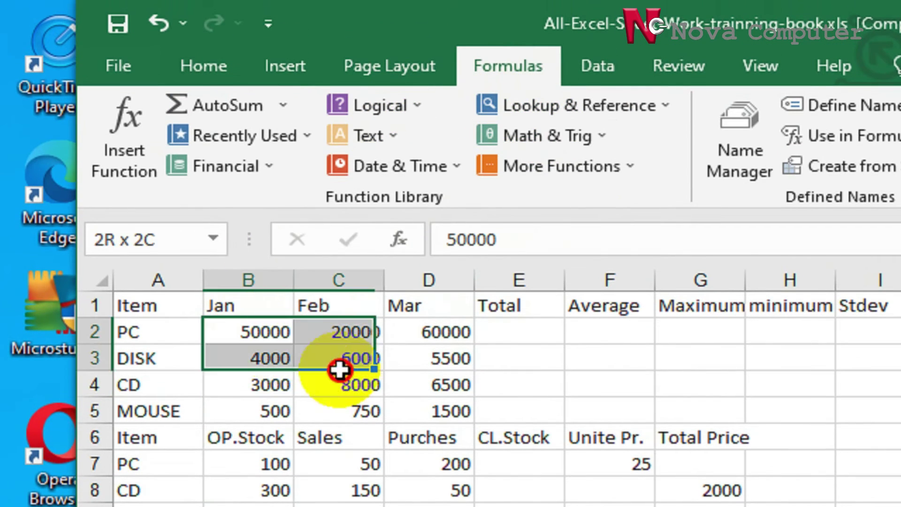
drag(339, 370, 439, 399)
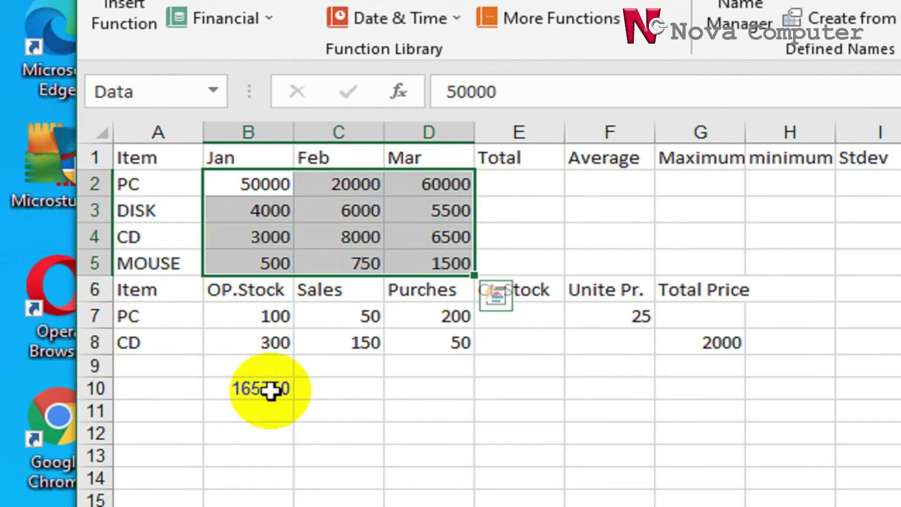
Change the function in cell B10 to MAX, keeping the named range range1 as its argument.
click(269, 380)
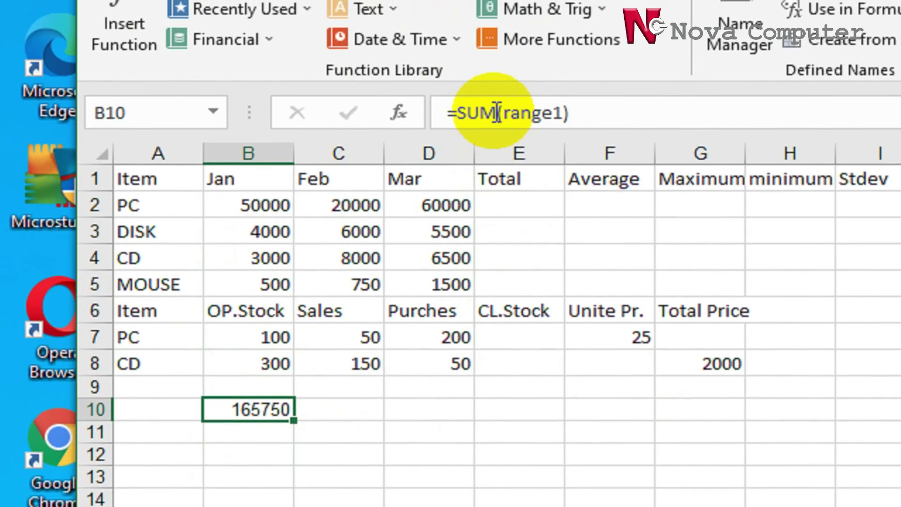
click(498, 83)
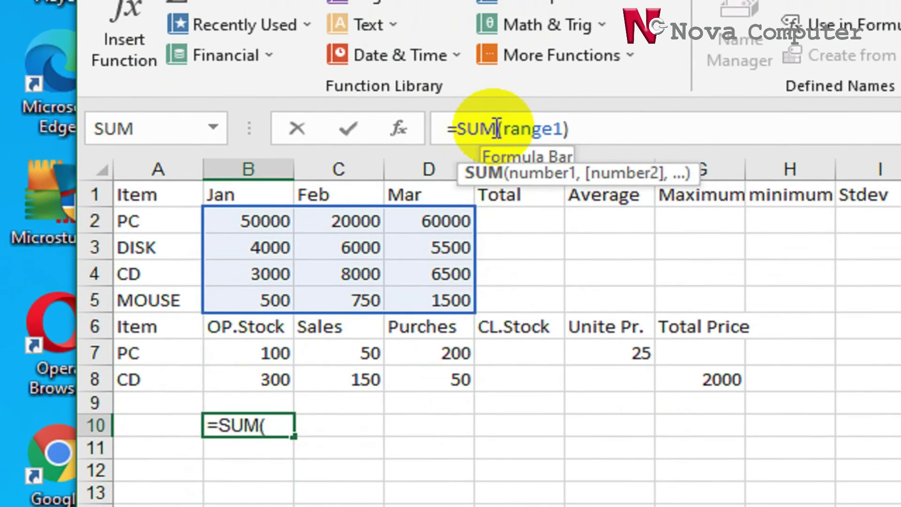
key(BackSpace)
key(BackSpace)
key(BackSpace)
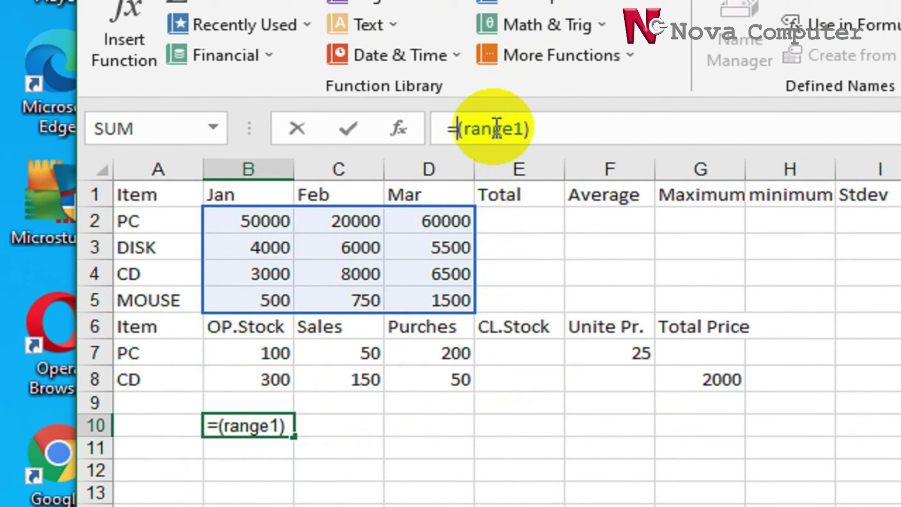
text(Ma)
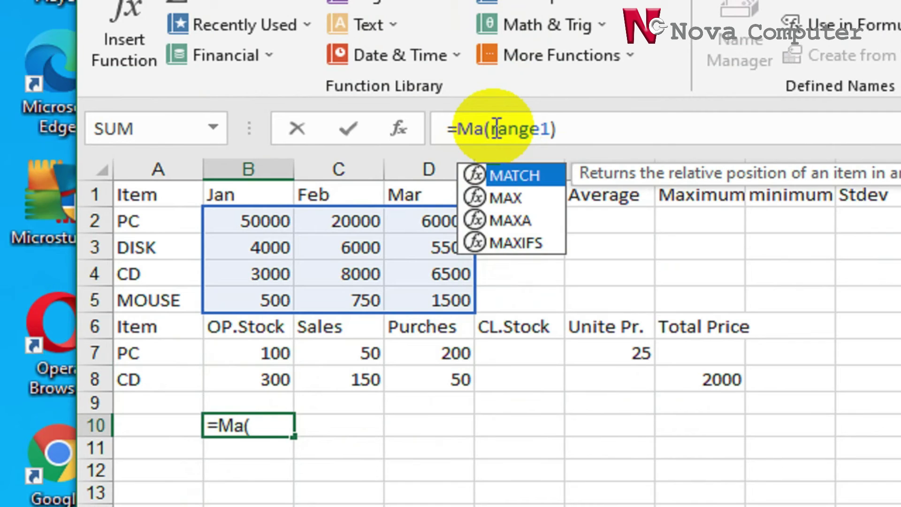
text(x)
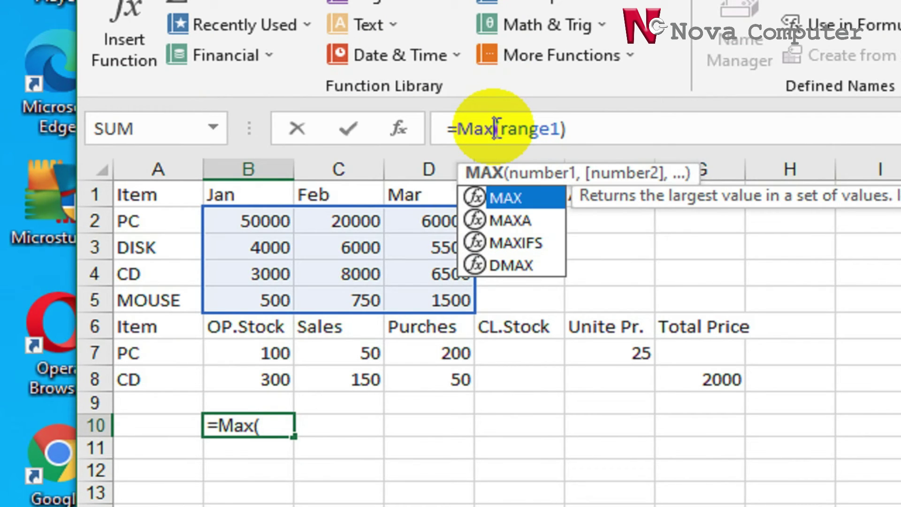
key(Right)
key(Right)
key(Right)
key(Right)
key(Right)
key(Right)
key(Right)
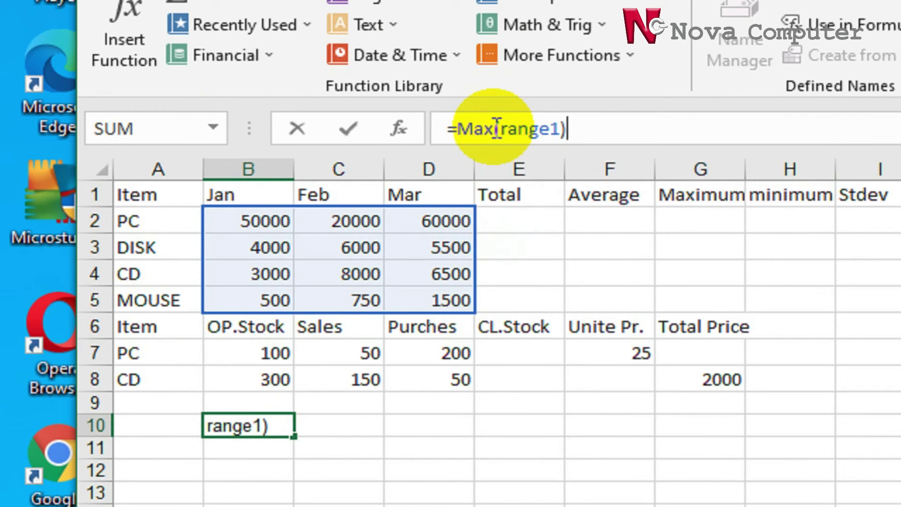
key(Return)
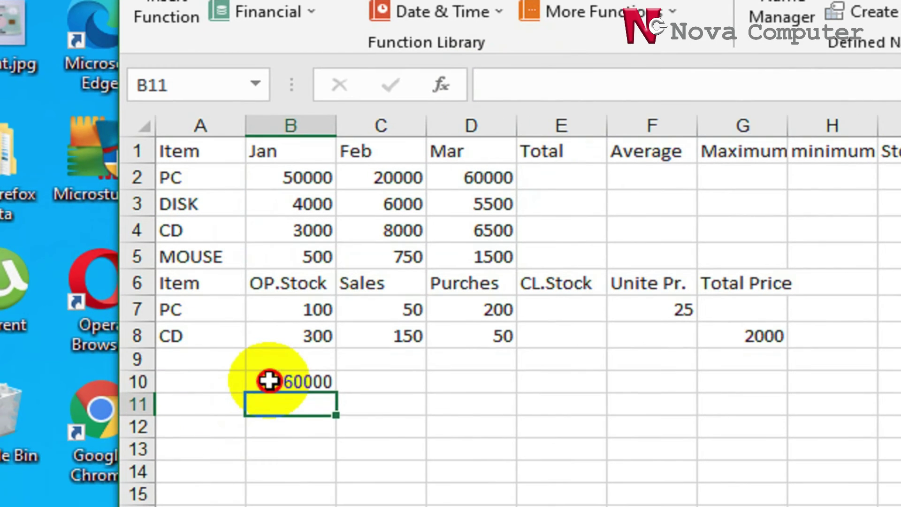
Change the function in cell B10 to MIN, keeping the named range range1 as its argument.
click(226, 425)
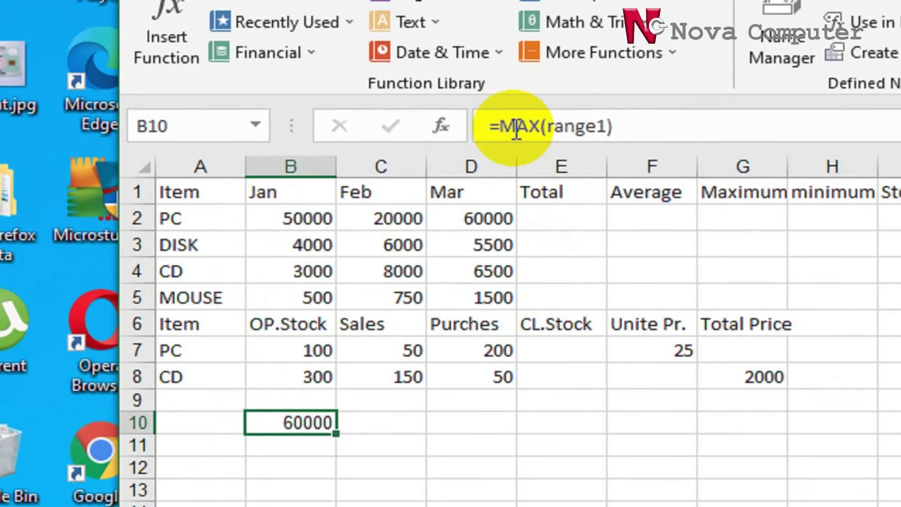
click(538, 80)
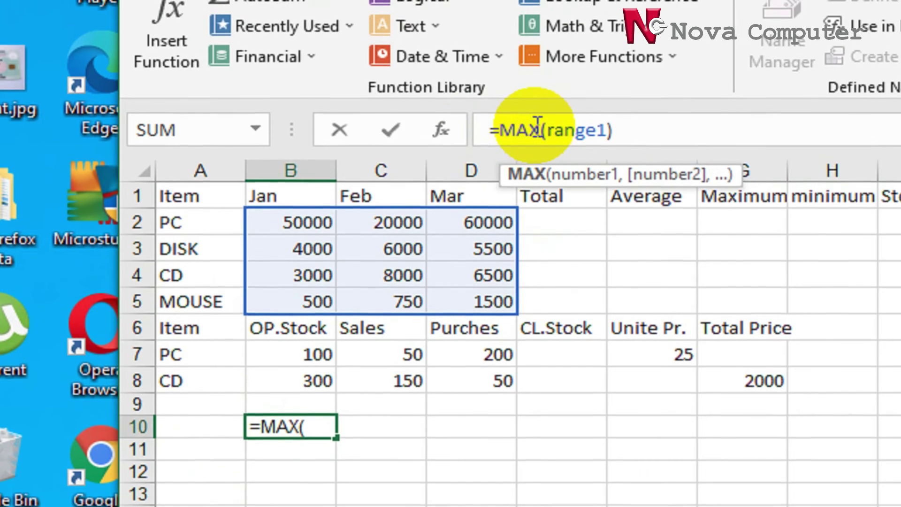
key(BackSpace)
key(BackSpace)
key(BackSpace)
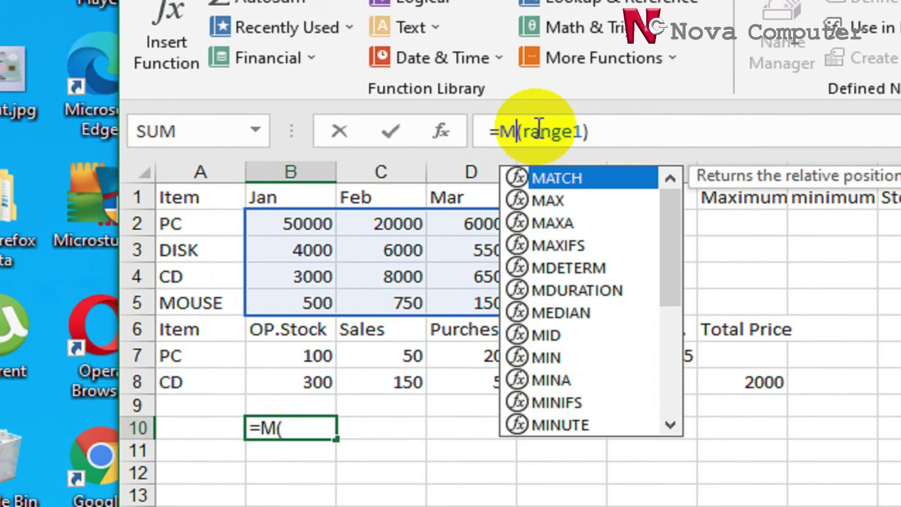
text(mi)
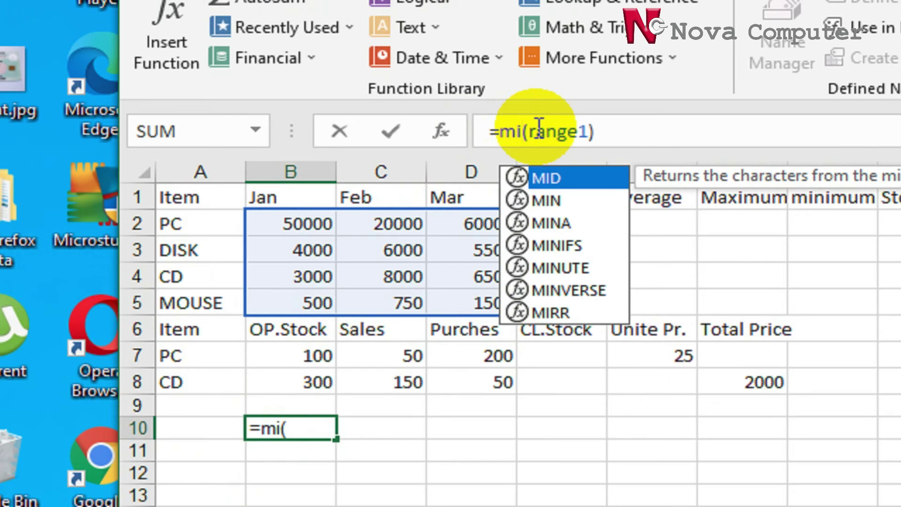
text(n)
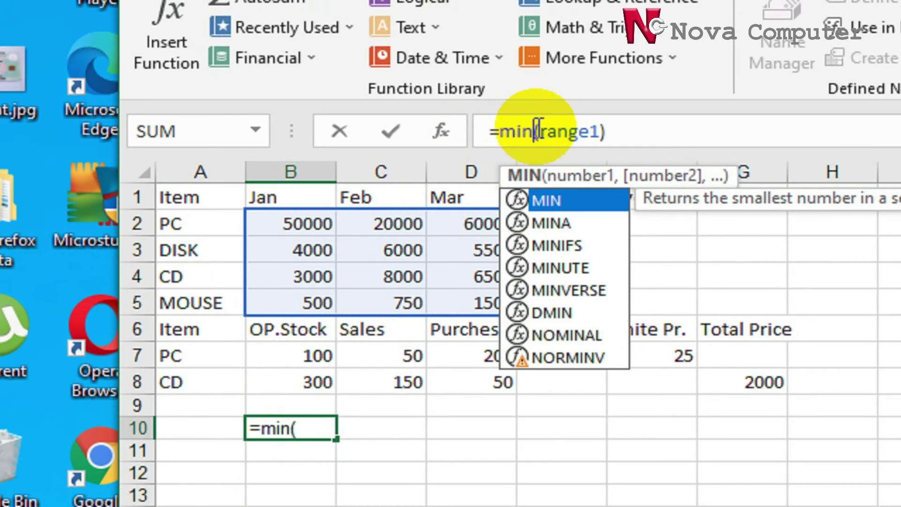
key(Right)
key(Right)
key(Right)
key(Right)
key(Right)
key(Right)
key(Right)
key(Right)
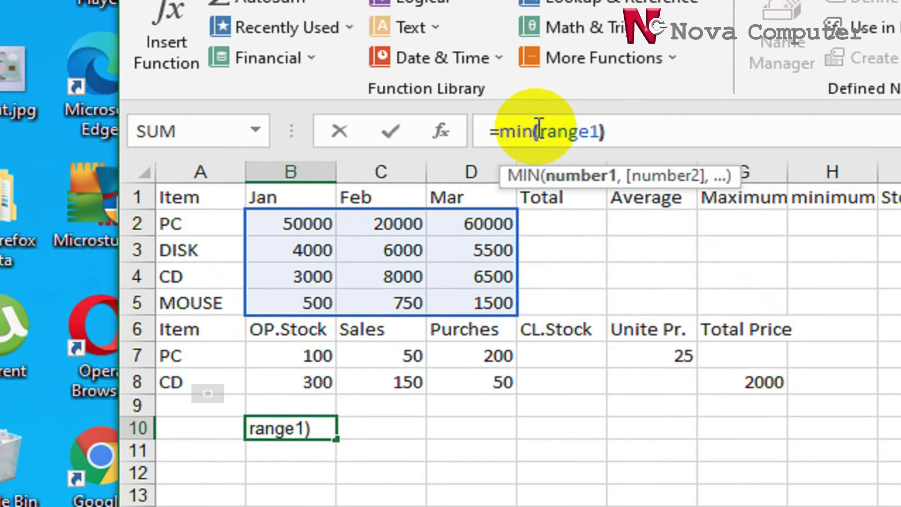
key(Return)
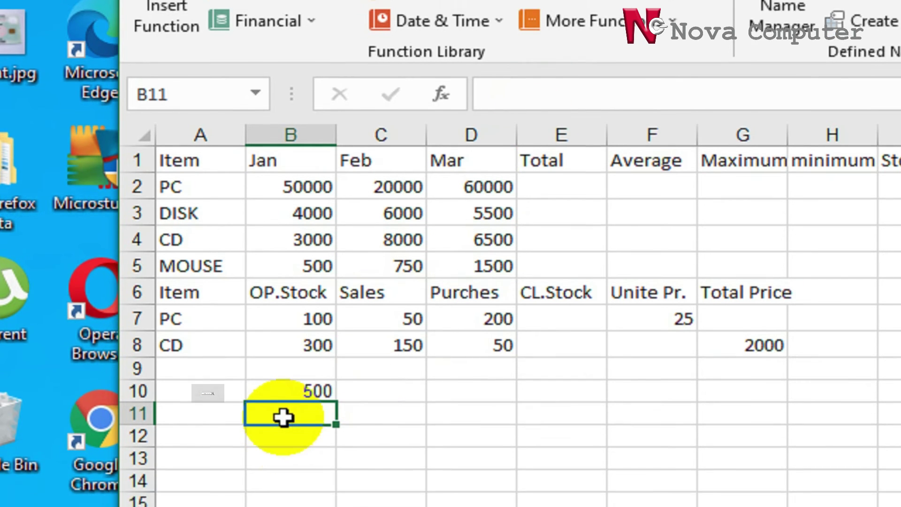
Replace the function in cell B10's formula with SUM, still applied to range1.
click(297, 426)
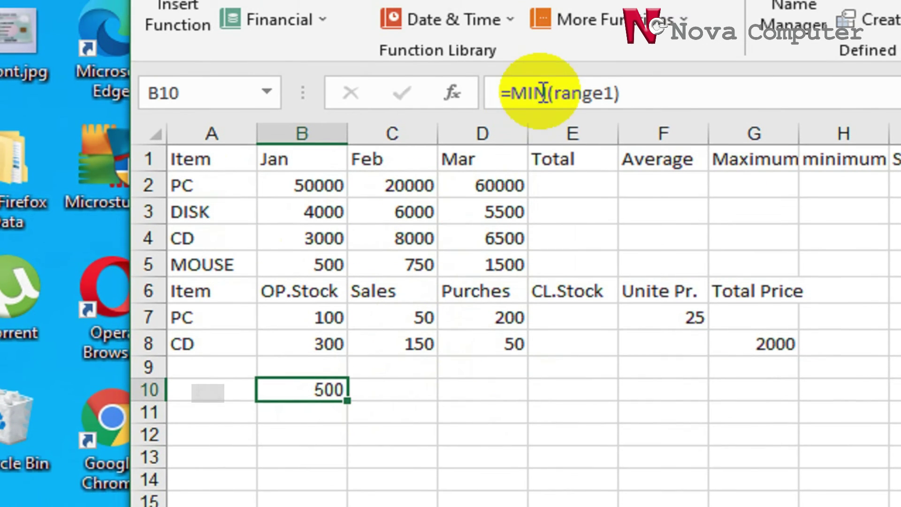
click(547, 85)
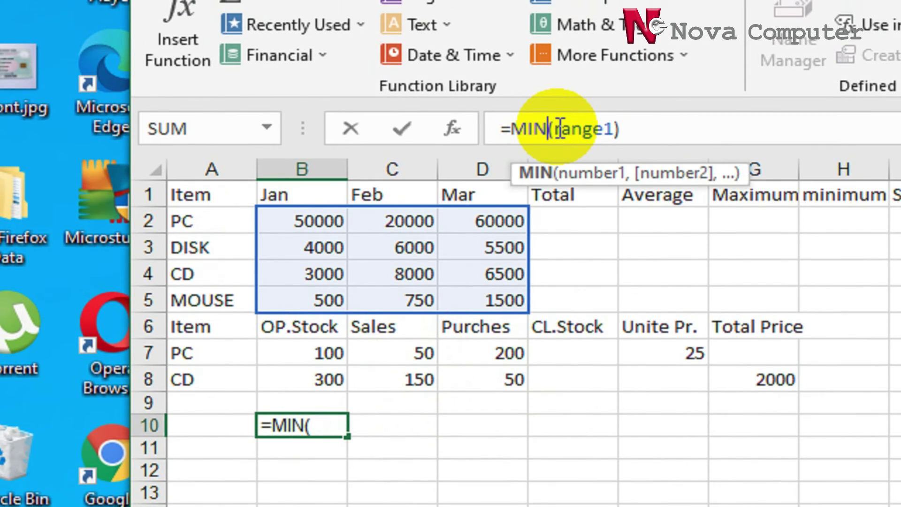
key(BackSpace)
key(BackSpace)
key(BackSpace)
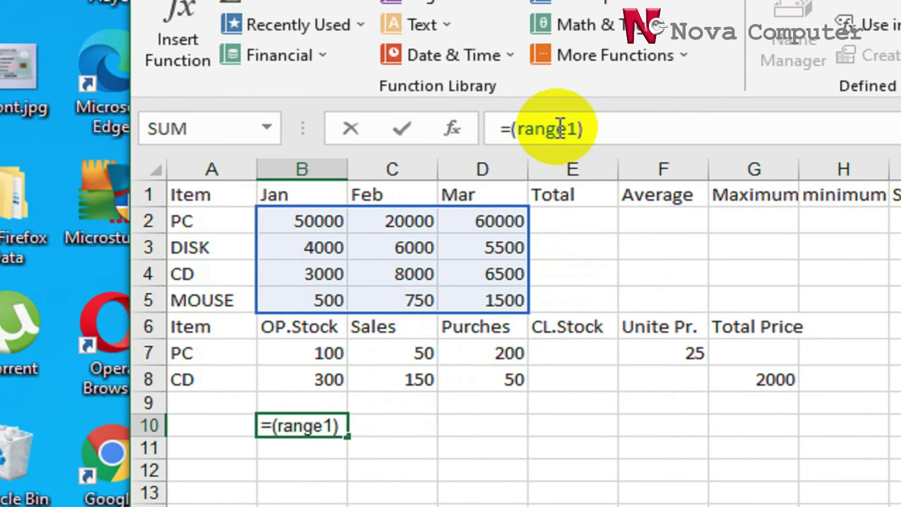
text(su)
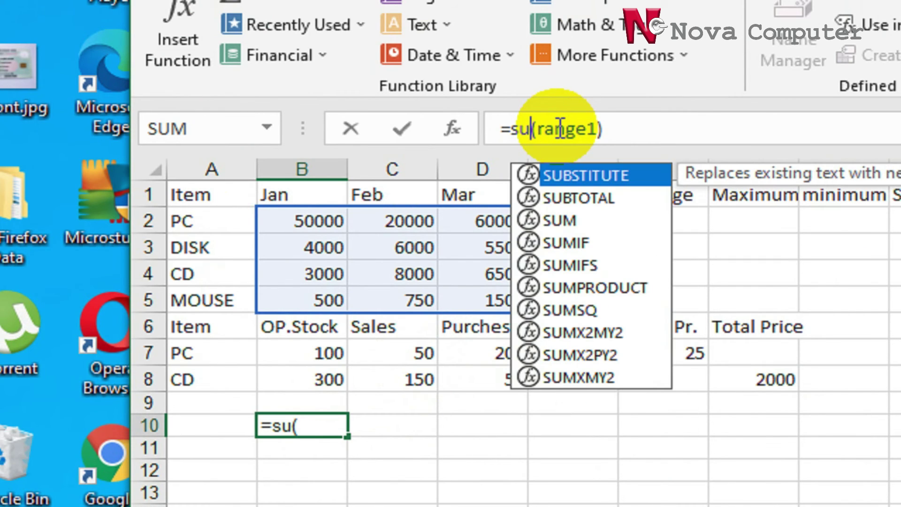
text(m)
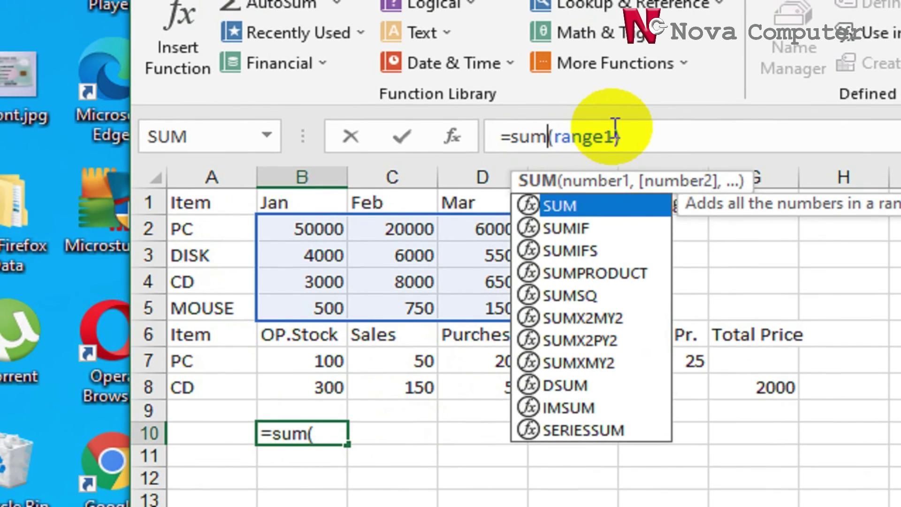
Add 50000 as a second argument after range1 in B10's SUM formula and commit it.
click(615, 130)
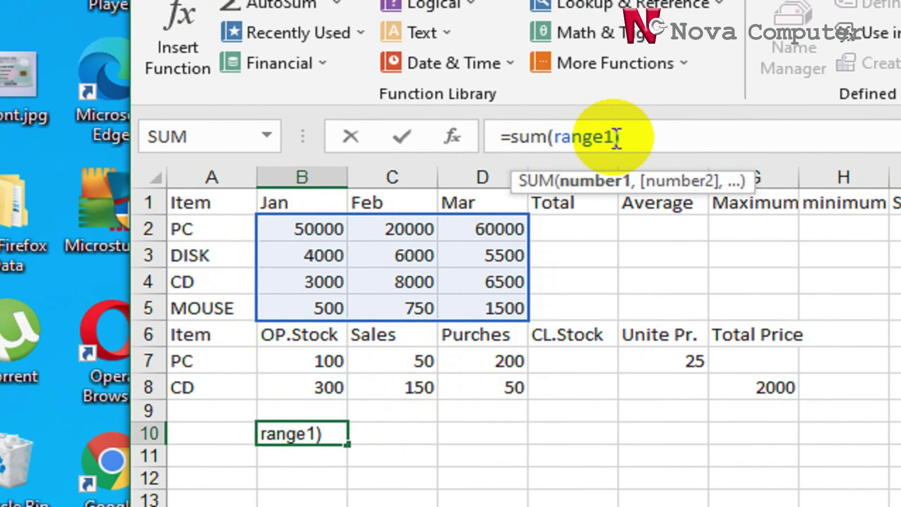
text(,)
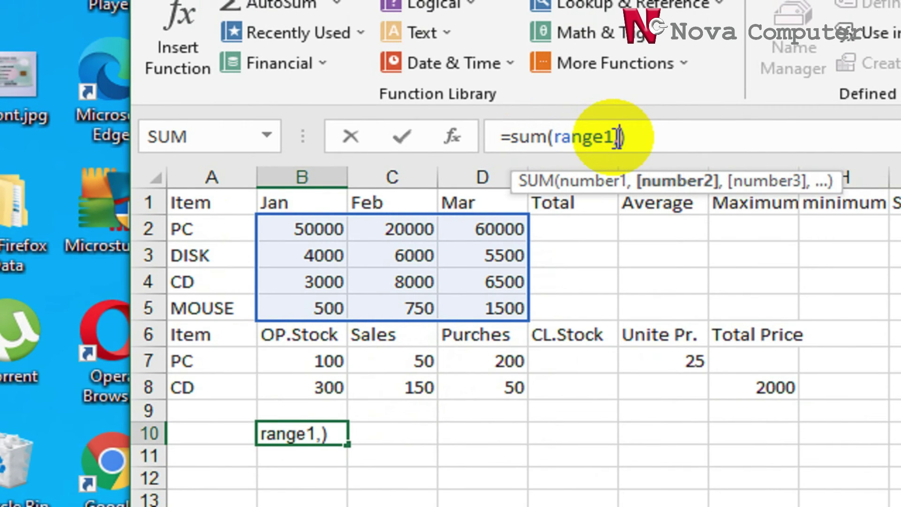
text(%)
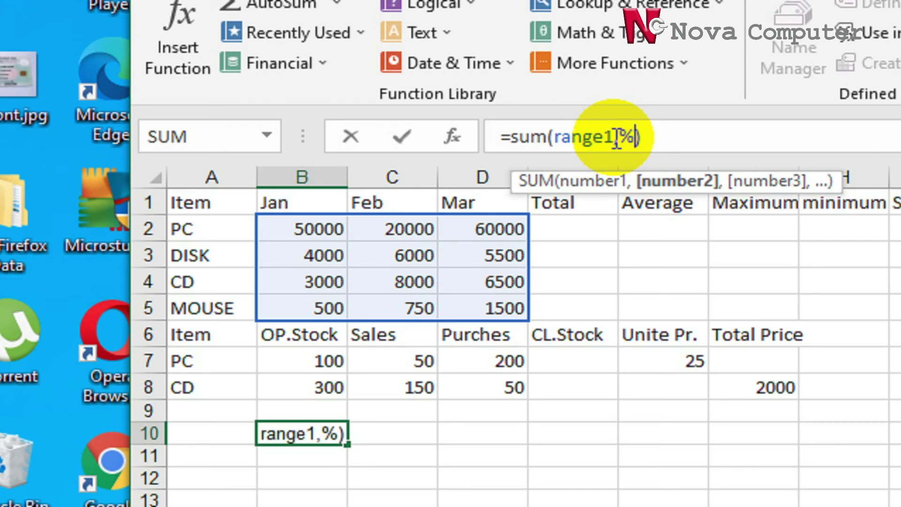
key(BackSpace)
text(50000)
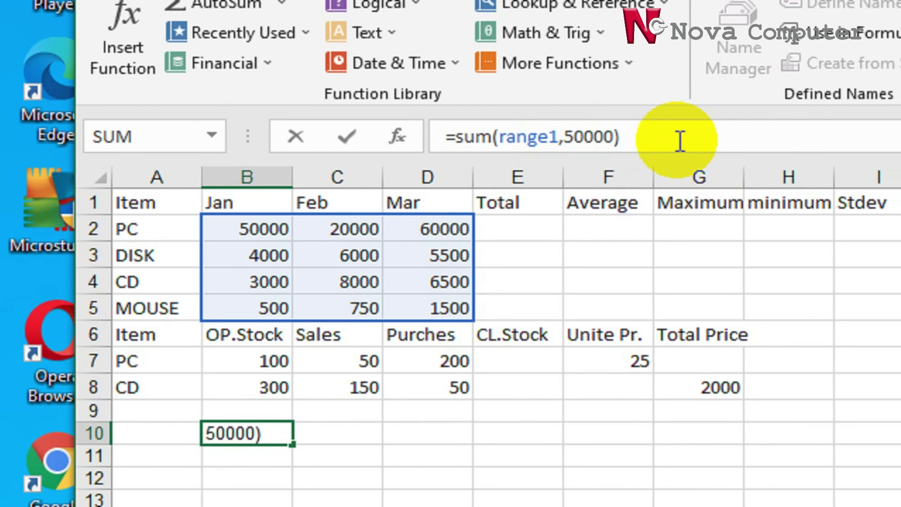
key(Return)
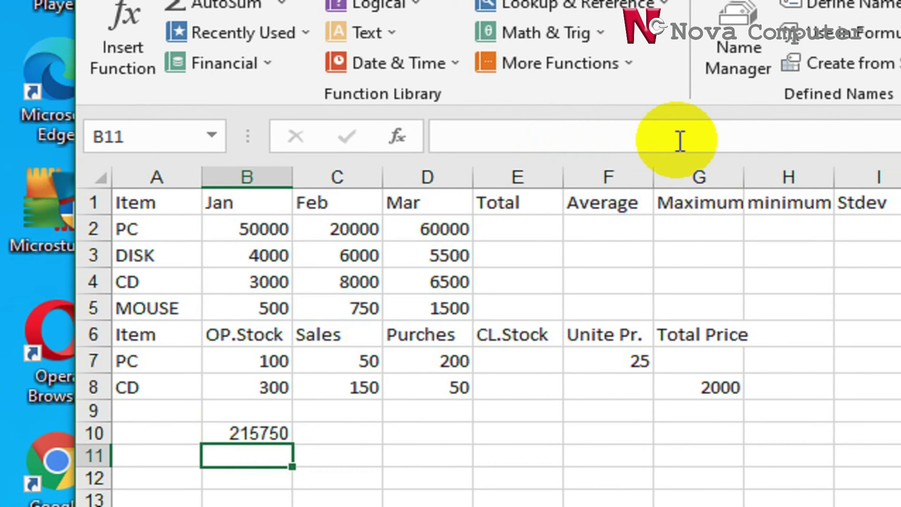
Highlight the January to March figures in B2:D5, and select cell B10 to review its formula.
click(261, 275)
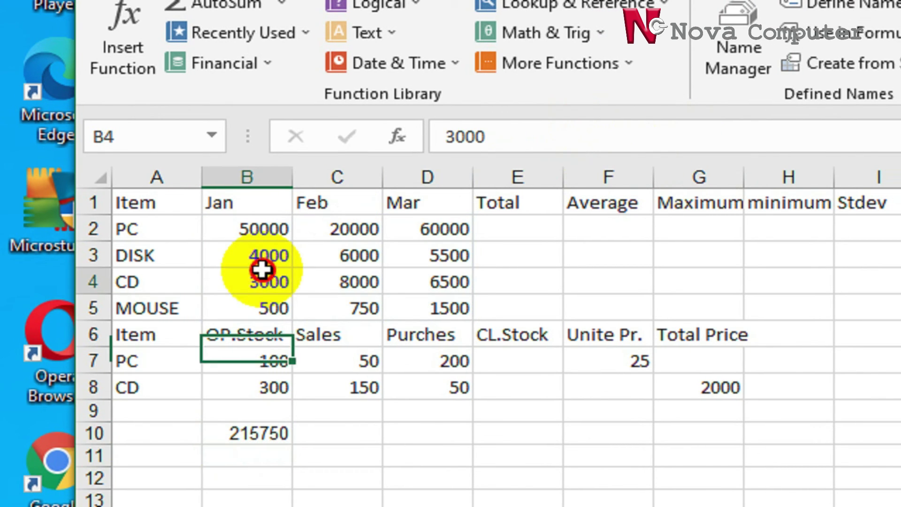
click(279, 226)
double_click(250, 228)
drag(250, 228, 272, 276)
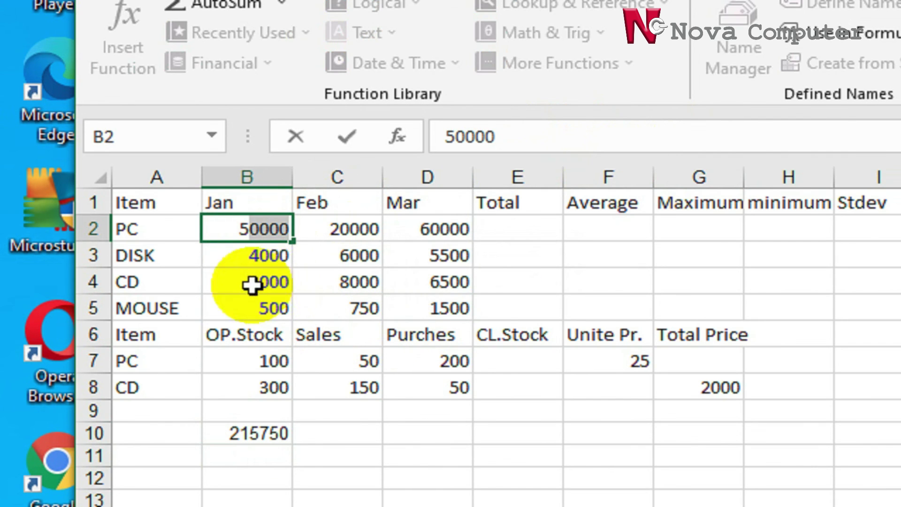
click(252, 285)
drag(245, 234, 434, 319)
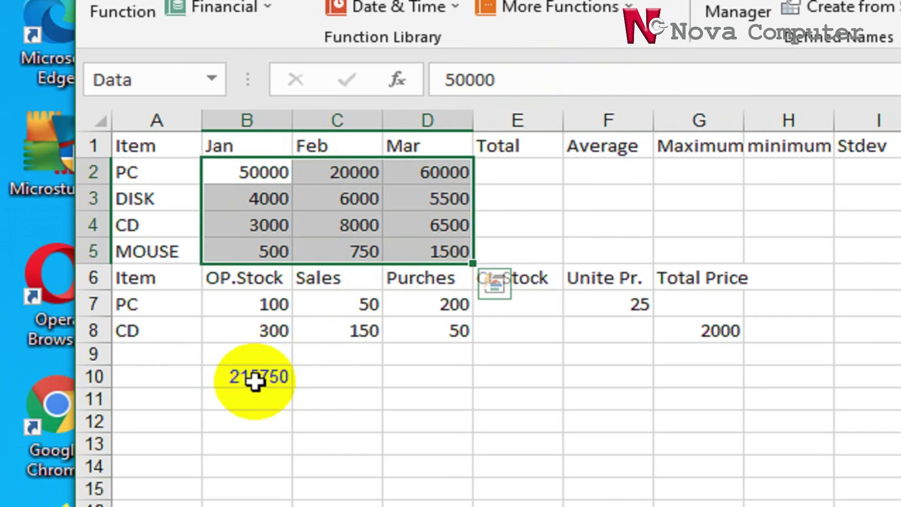
click(255, 437)
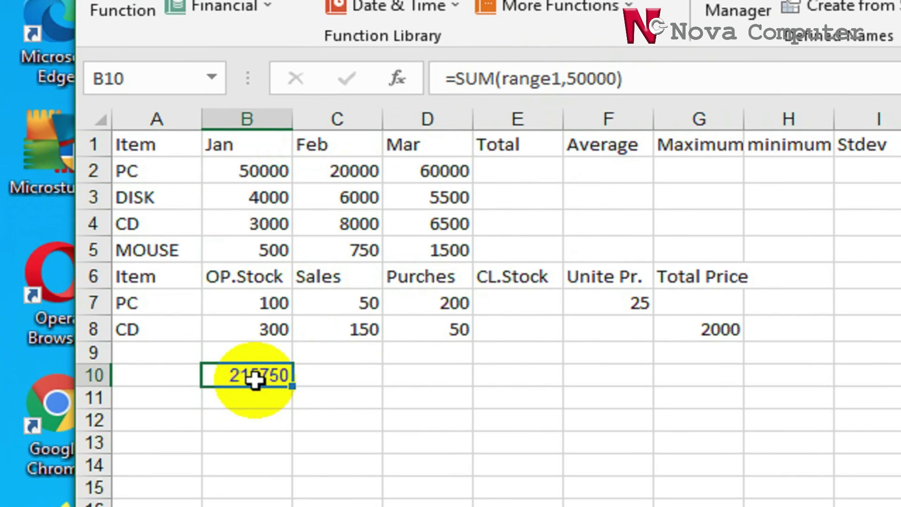